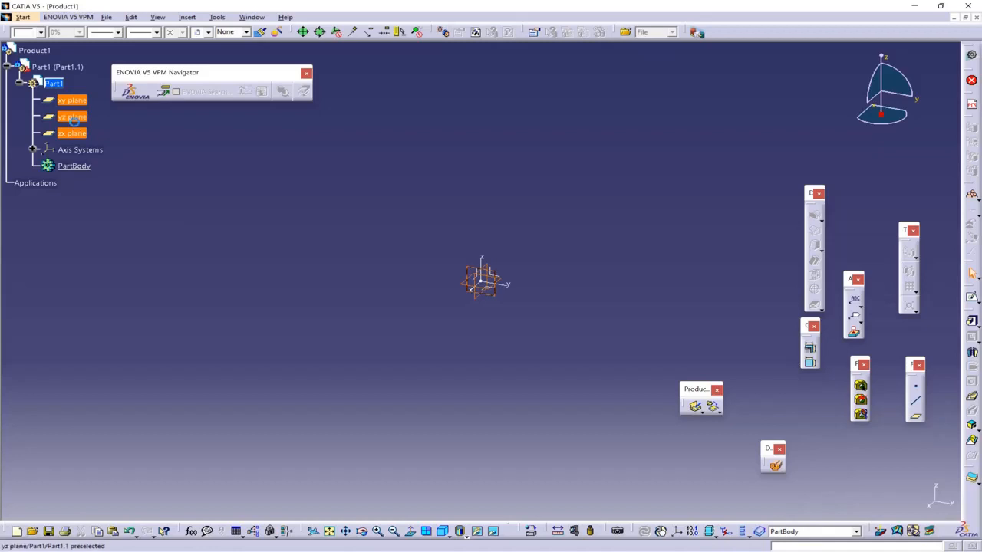
Hide the xy, yz and zx reference planes of Part1.
right_click(74, 119)
left_click(112, 153)
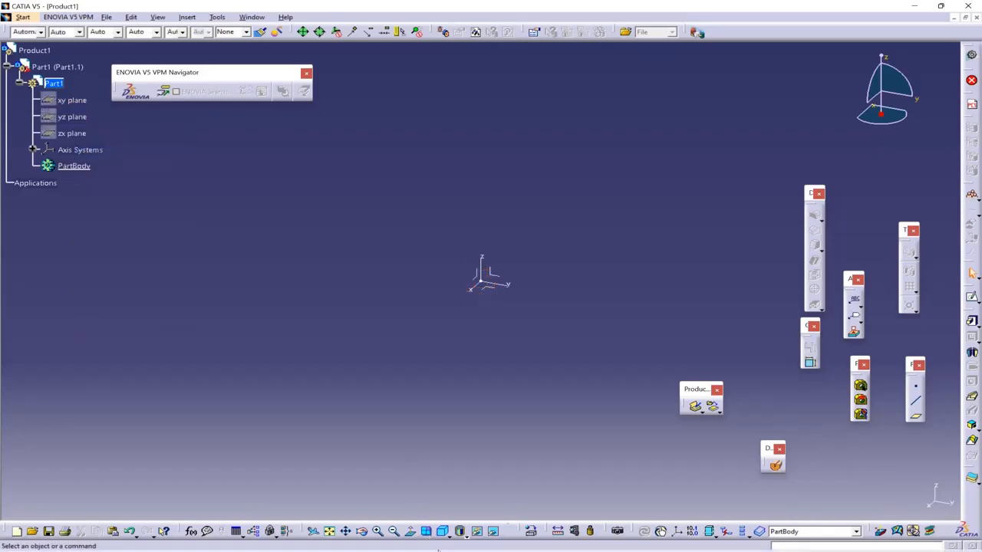
left_click(449, 536)
left_click(456, 435)
left_click(329, 531)
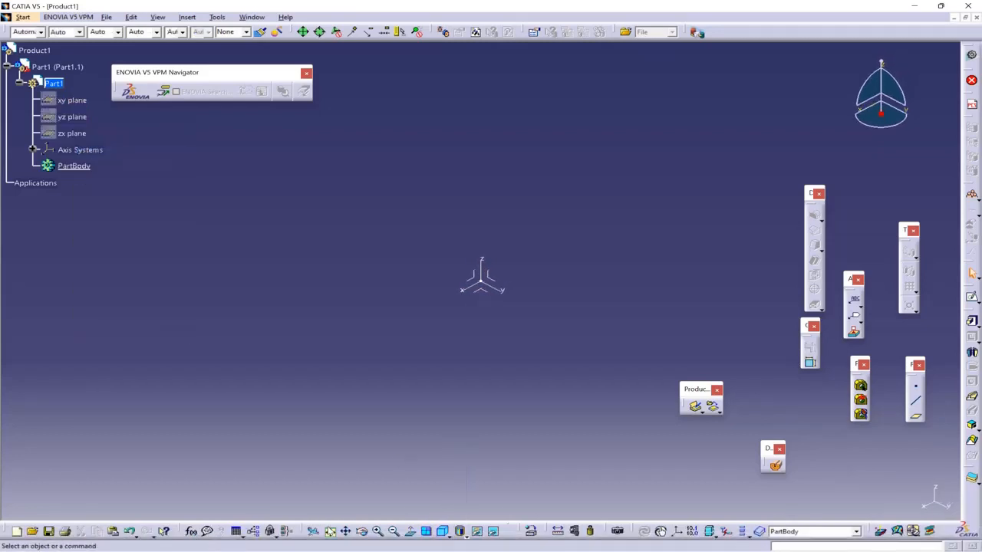
Create a plane offset from the YZ plane of Part1's axis system.
left_click(484, 286)
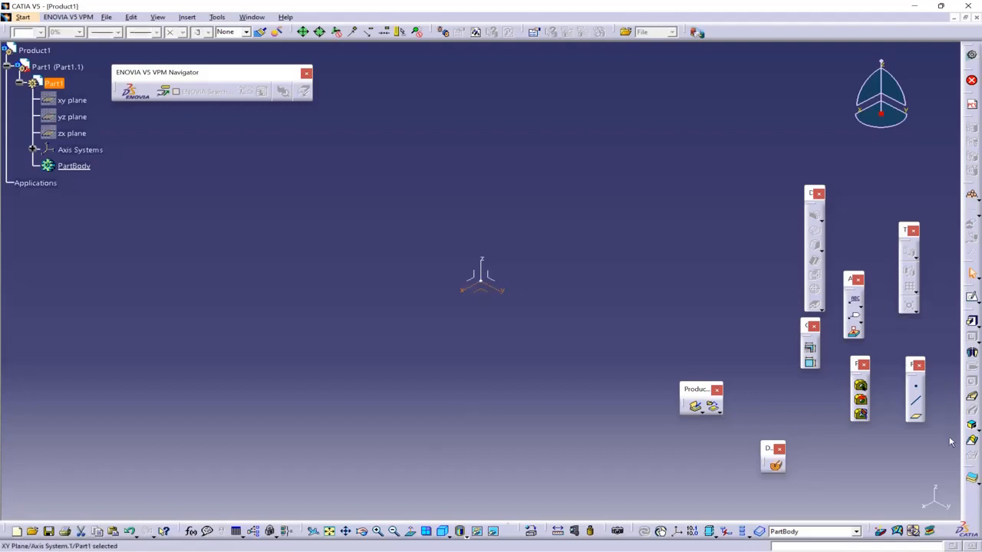
left_click(915, 418)
key("Return")
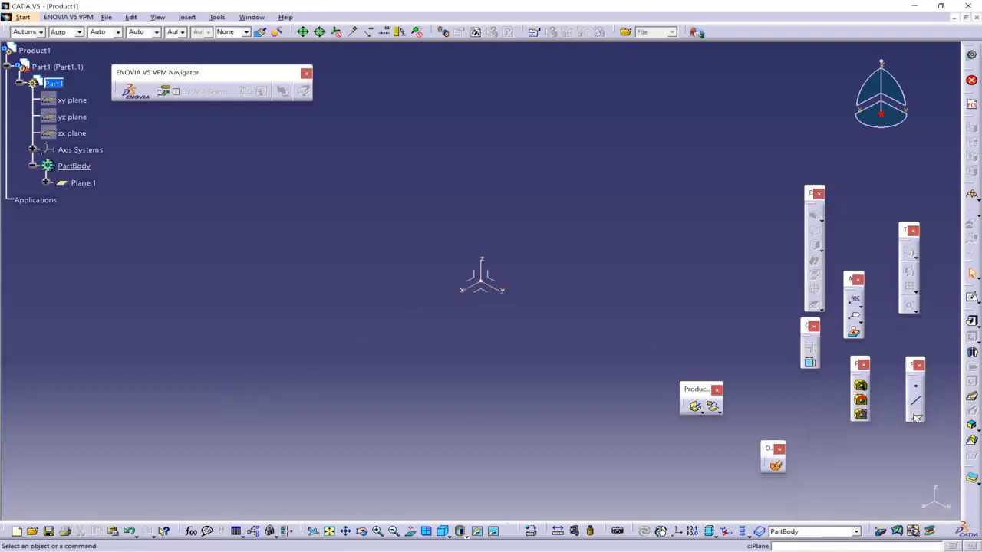
left_click(328, 532)
On the new plane, sketch a closed trapezoid with a top edge about 25 mm, bottom about 32 mm, vertical right side and slanted left side.
left_click(314, 389)
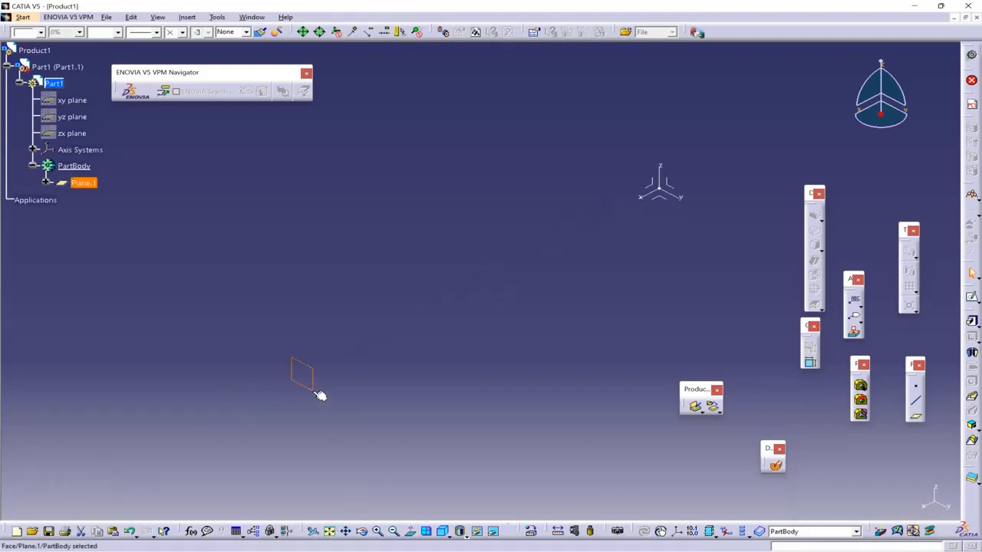
left_click(972, 298)
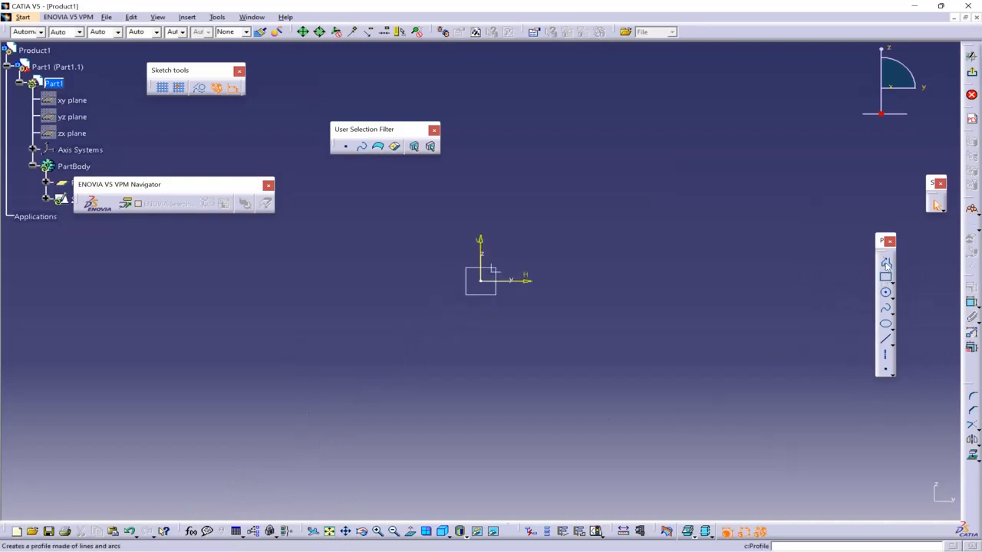
left_click(885, 262)
left_click(403, 332)
left_click(618, 332)
left_click(618, 281)
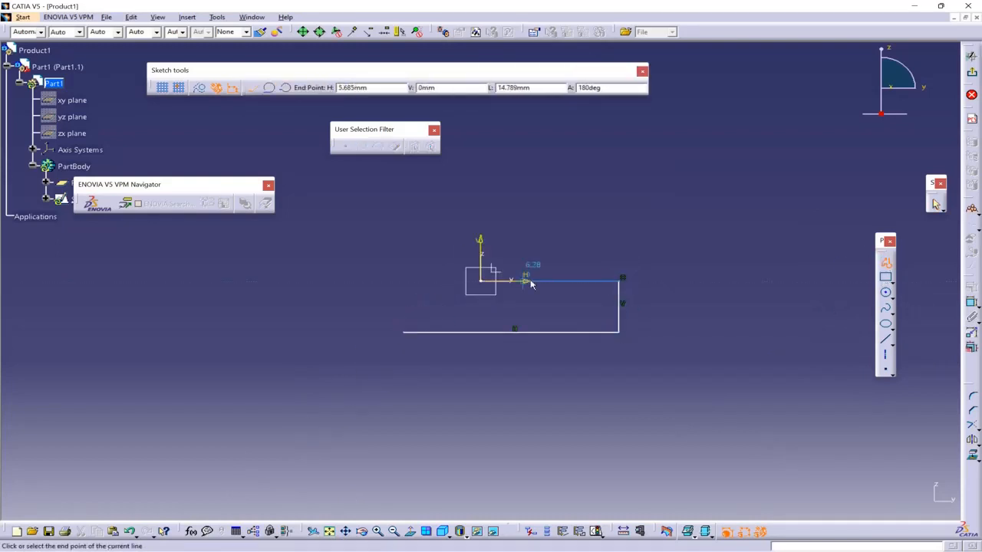
left_click(448, 281)
left_click(403, 332)
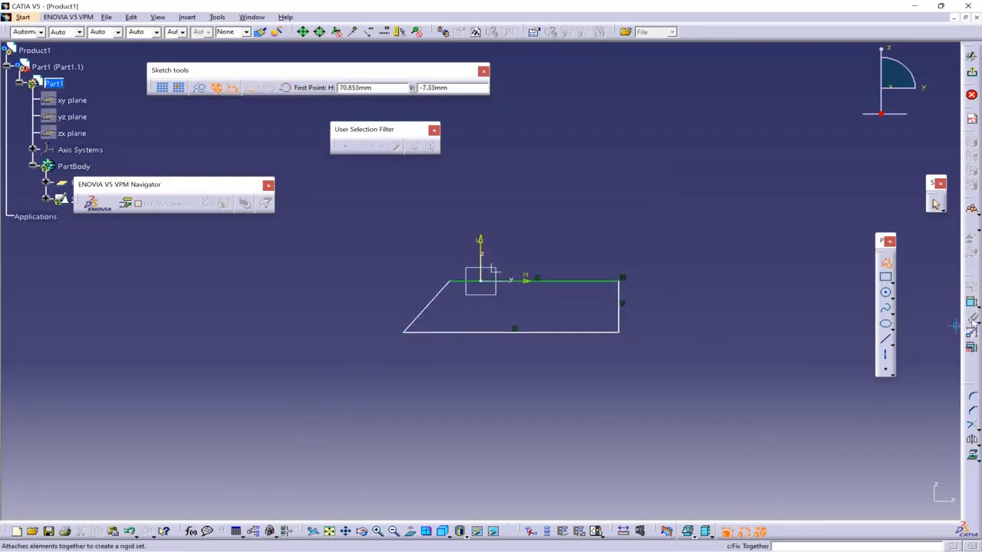
Dimension the trapezoid's bottom edge, top edge, height and the vertical side's distance from the vertical axis.
left_click(551, 332)
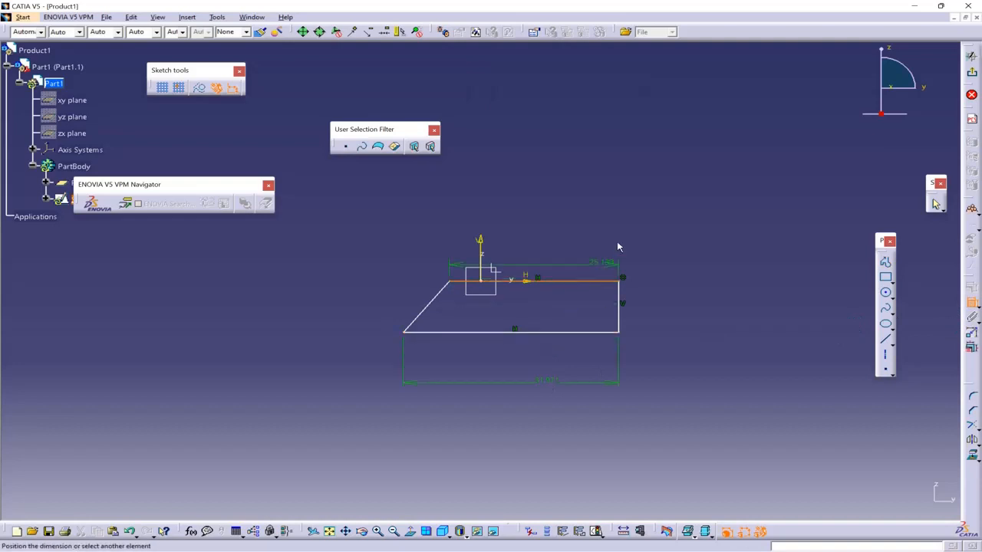
left_click(635, 211)
left_click(619, 307)
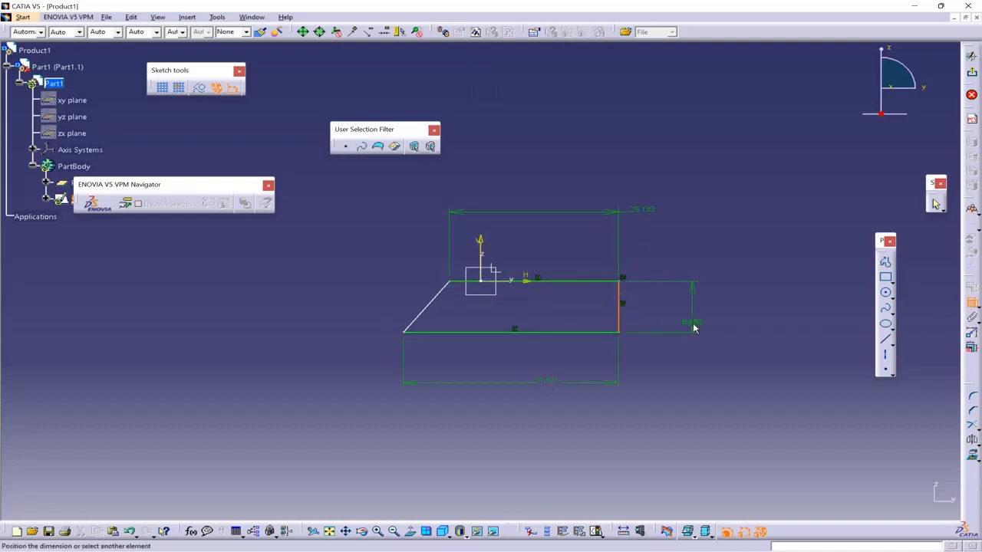
left_click(485, 252)
Set the trapezoid's bottom edge to 50 mm and its height to 20 mm.
double_click(542, 382)
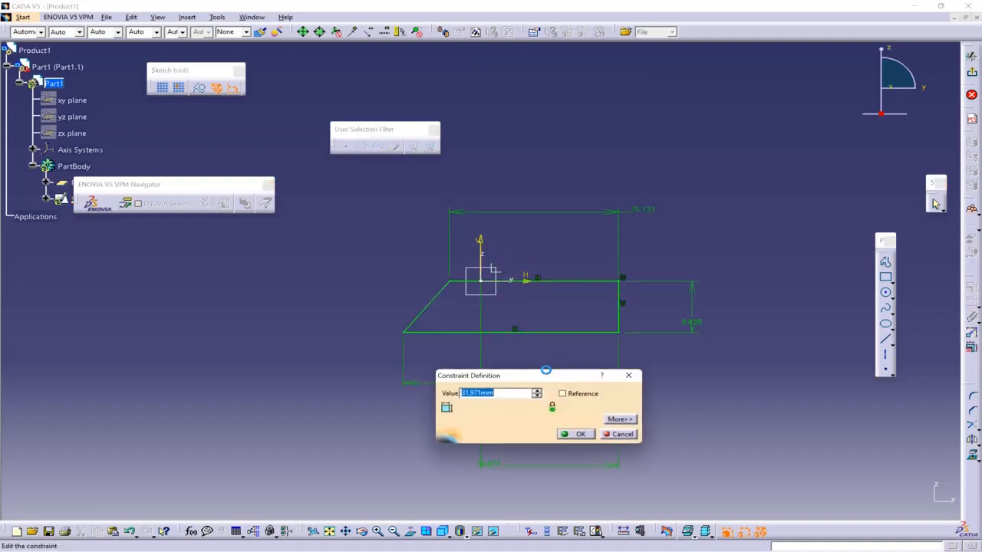
type("50")
key("Return")
double_click(690, 330)
type("20")
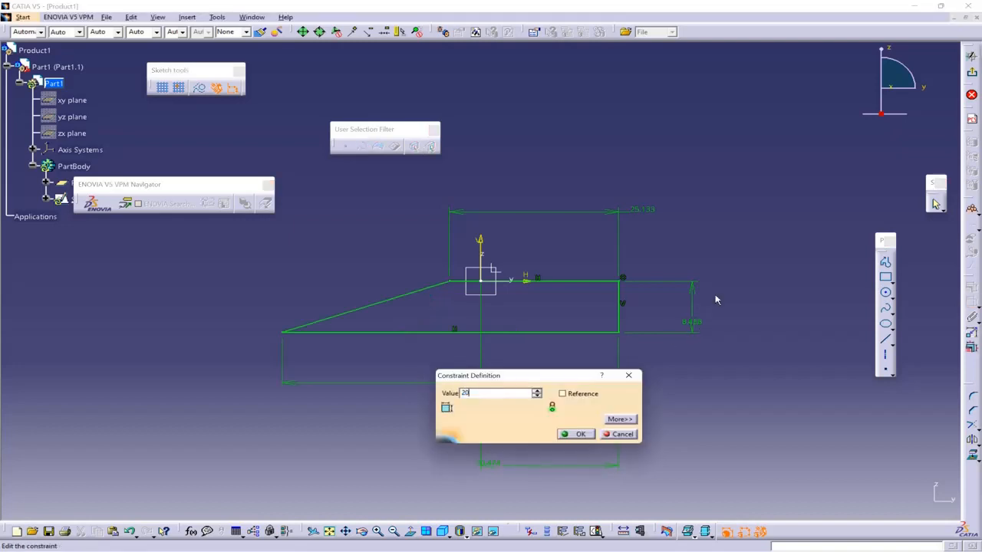
key("Return")
Set the top edge to 40 mm and the vertical side's distance from the axis to 25 mm, and finish the sketch.
double_click(646, 210)
type("40")
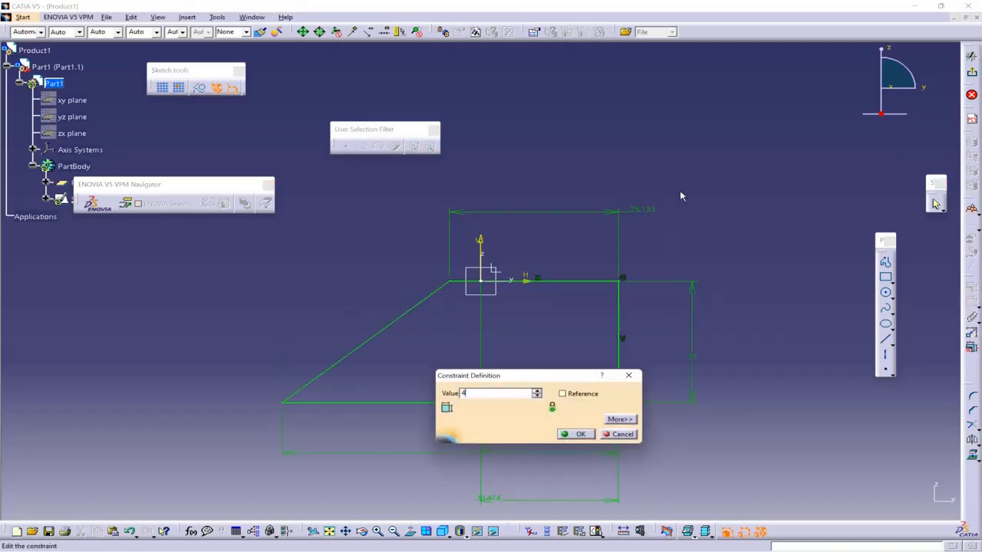
key("Return")
double_click(518, 499)
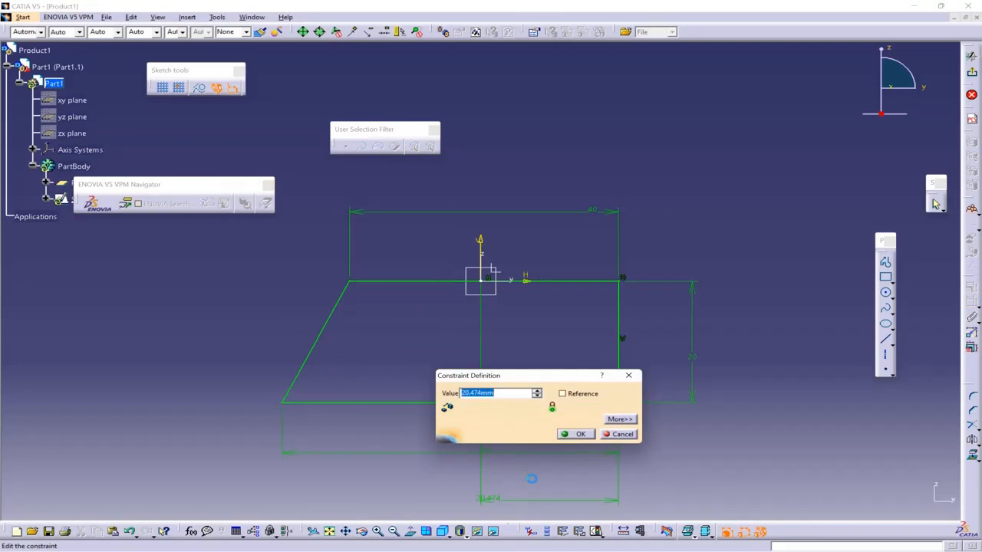
type("25")
key("Return")
key("Escape")
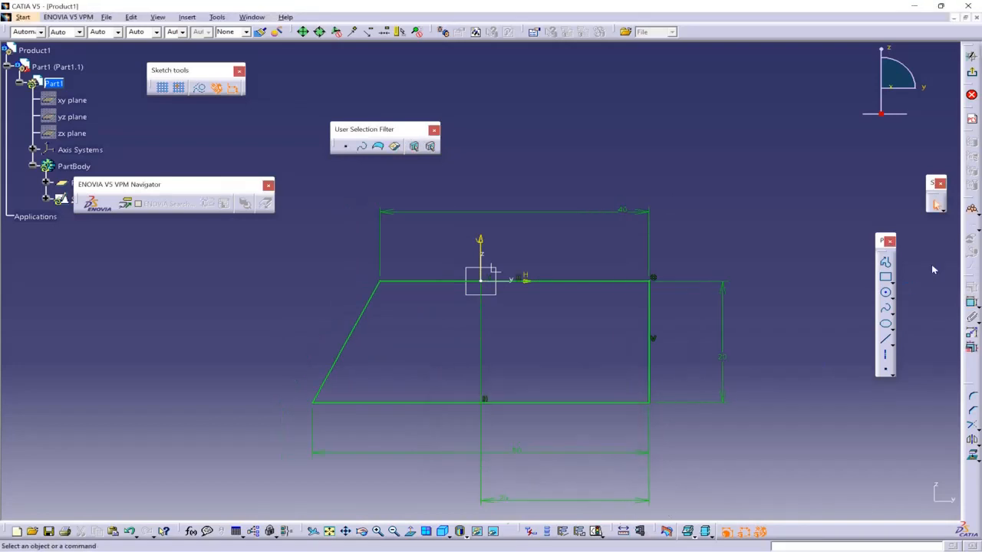
left_click(972, 74)
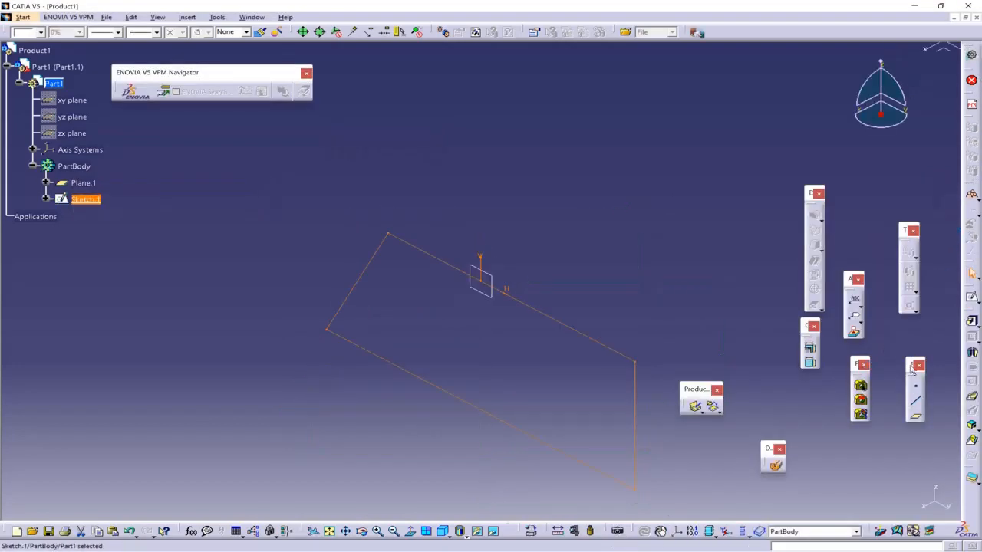
Pad the trapezoid sketch to both sides of its plane with mirrored extent.
left_click(973, 323)
left_click(728, 334)
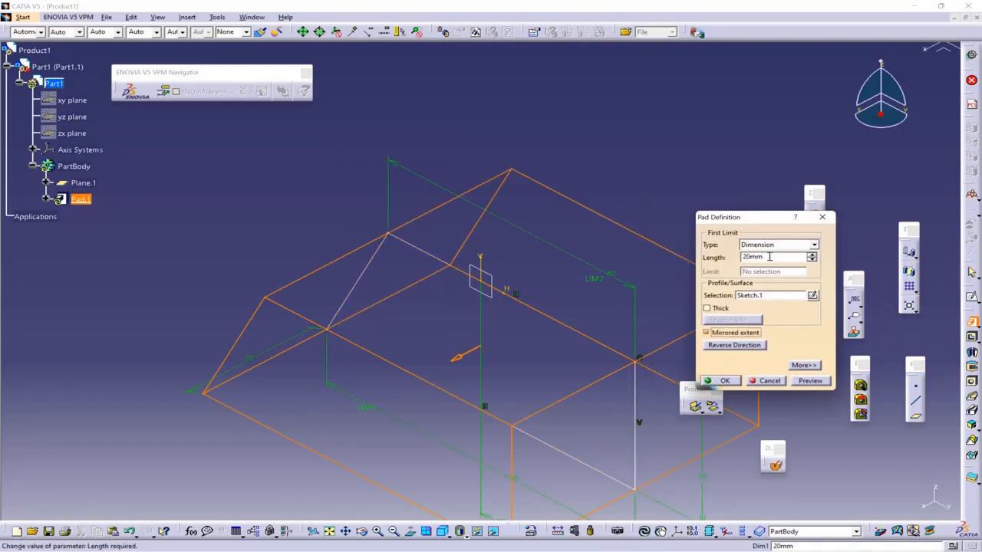
key("Return")
left_click(329, 531)
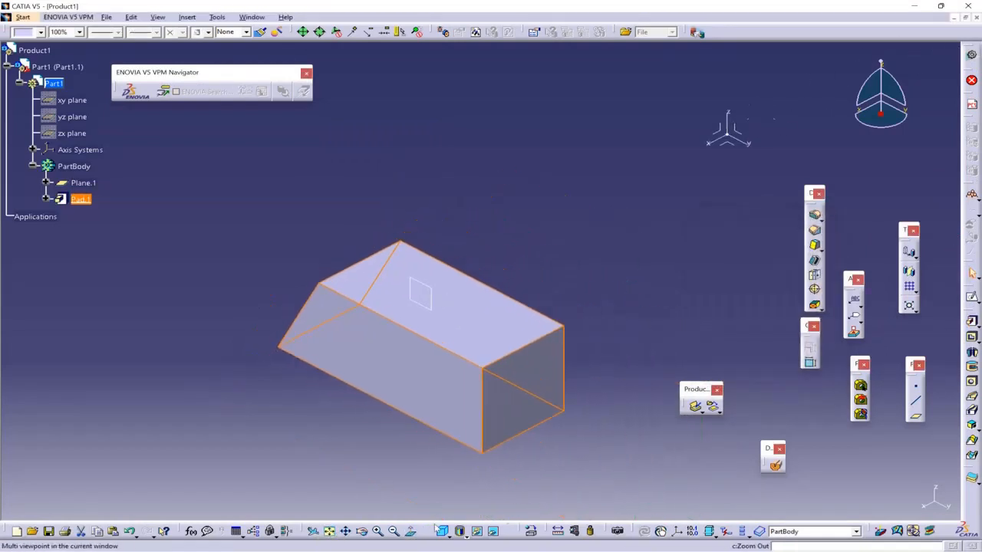
Mirror the padded block about the YZ plane of the axis system.
left_click(512, 467)
left_click(109, 205)
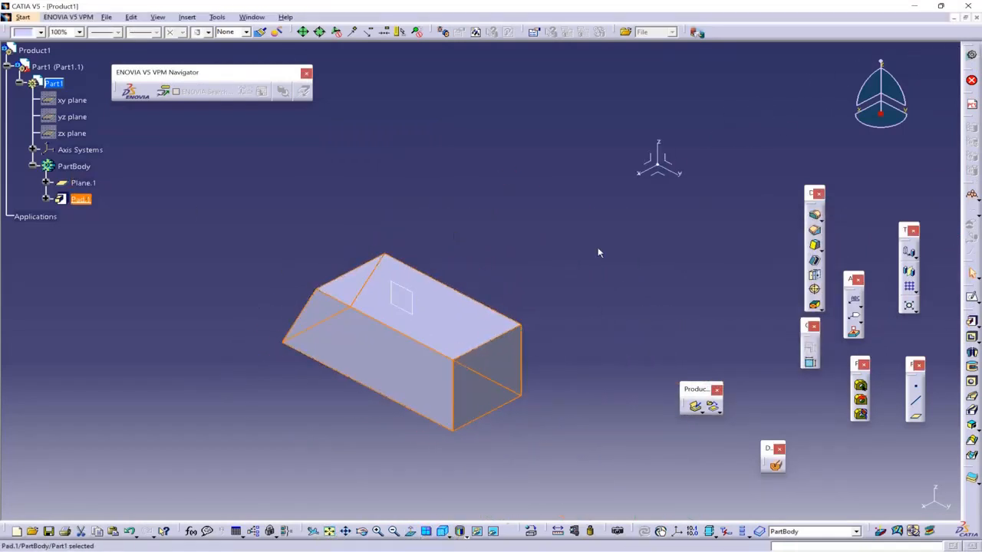
left_click(909, 272)
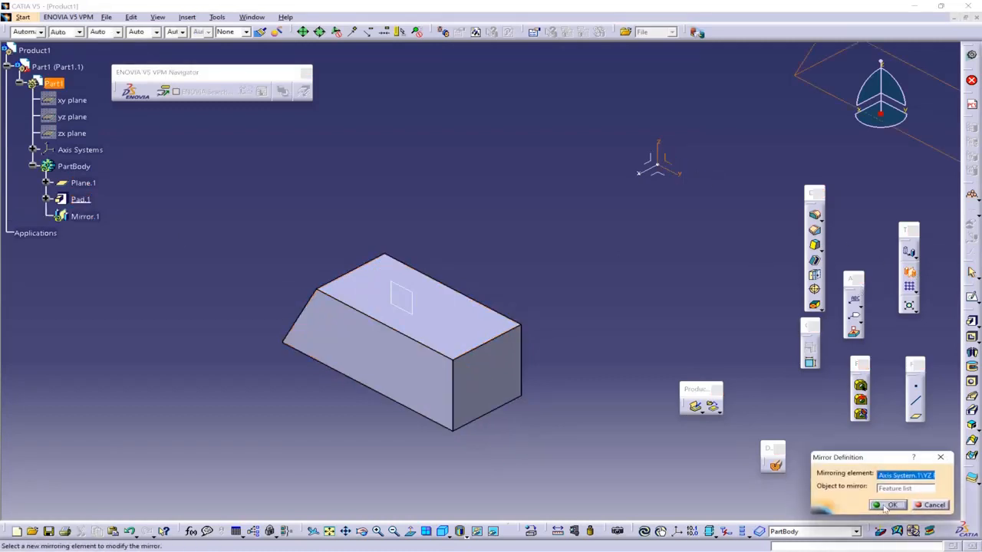
left_click(888, 505)
left_click(442, 530)
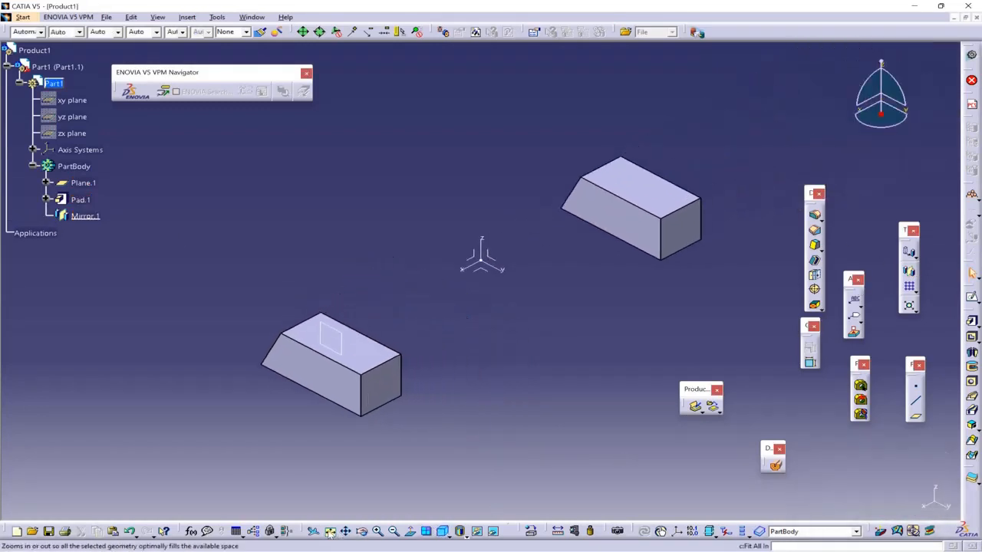
Insert a new part, Part2, into Product1 with a newly defined origin point and expand it in the tree.
double_click(47, 52)
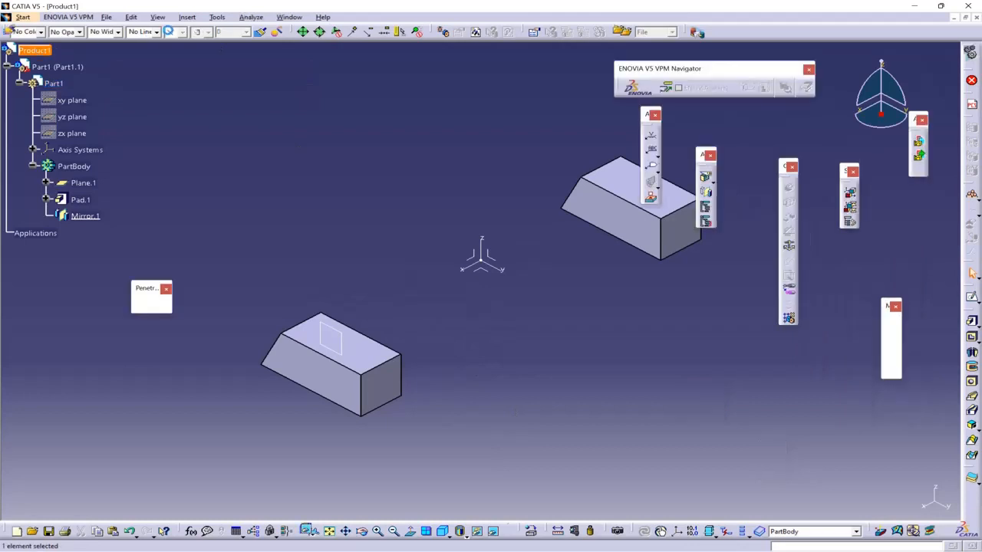
left_click(187, 17)
left_click(206, 188)
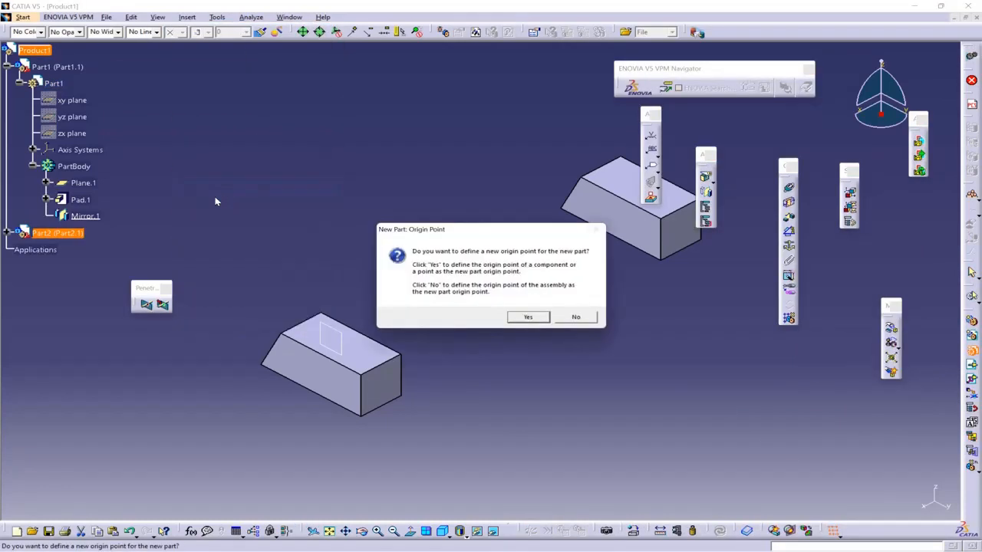
left_click(529, 317)
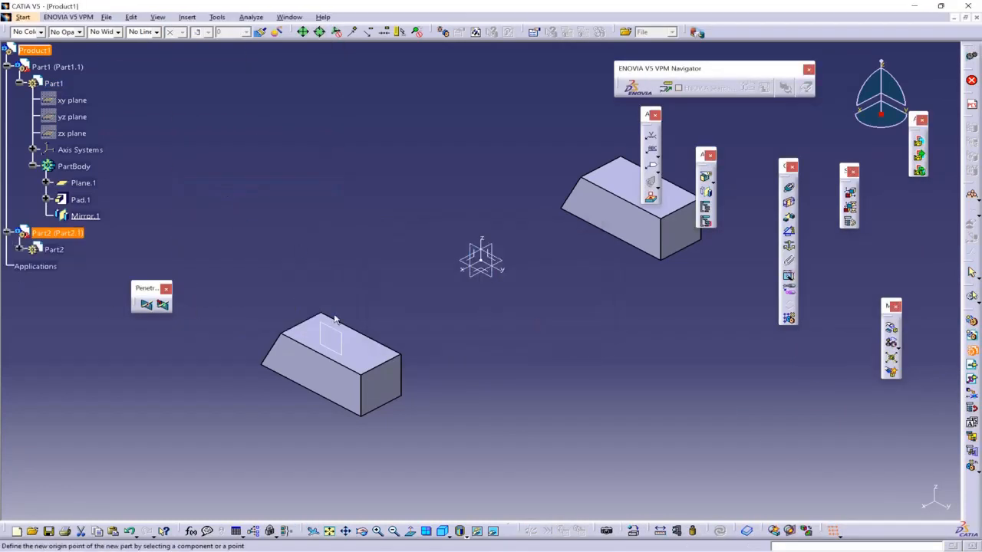
left_click(7, 233)
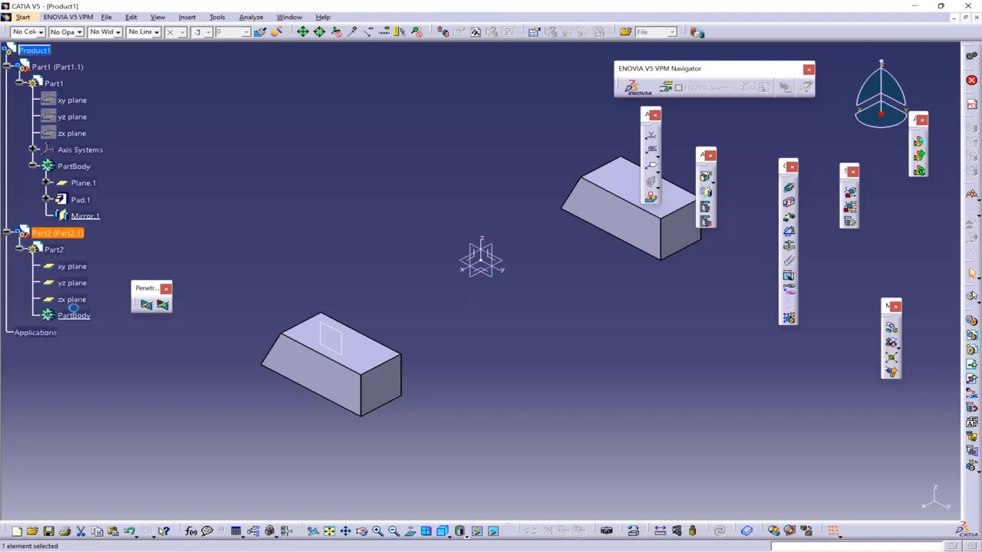
Activate Part2's PartBody for editing and add an axis system to the part.
double_click(73, 315)
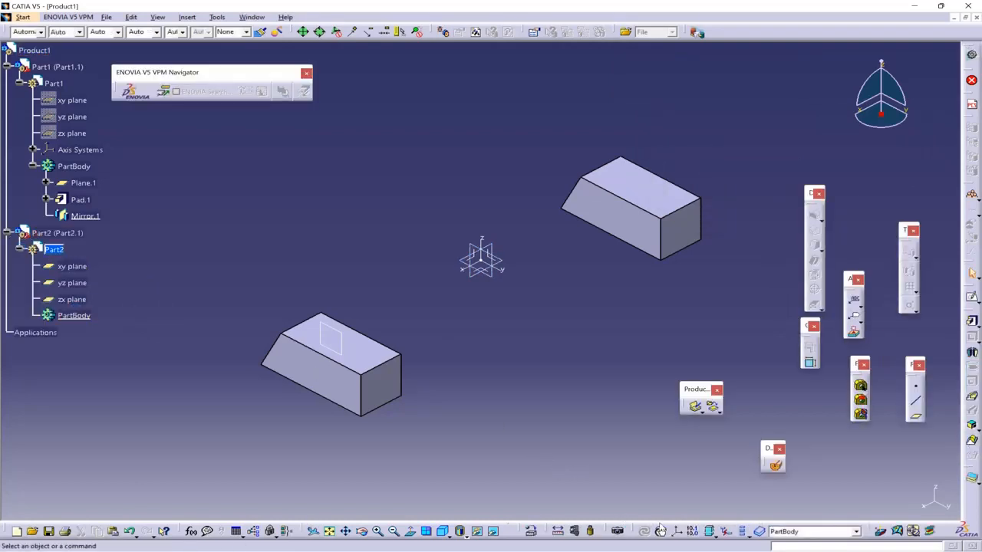
left_click(676, 531)
left_click(888, 500)
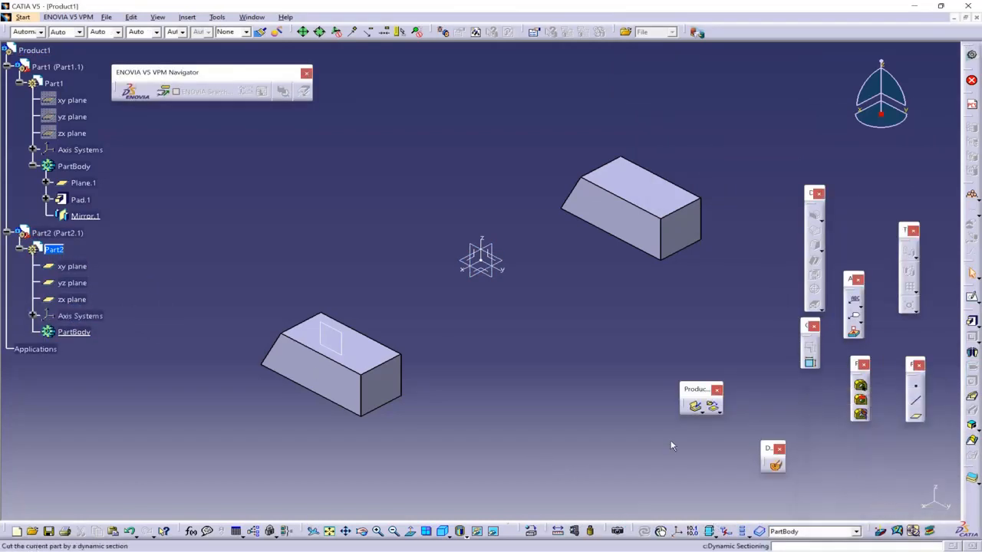
Hide the xy, yz and zx reference planes of Part2.
left_click(72, 266)
left_click(72, 283, "ctrl")
left_click(70, 299, "ctrl")
right_click(87, 290)
left_click(109, 316)
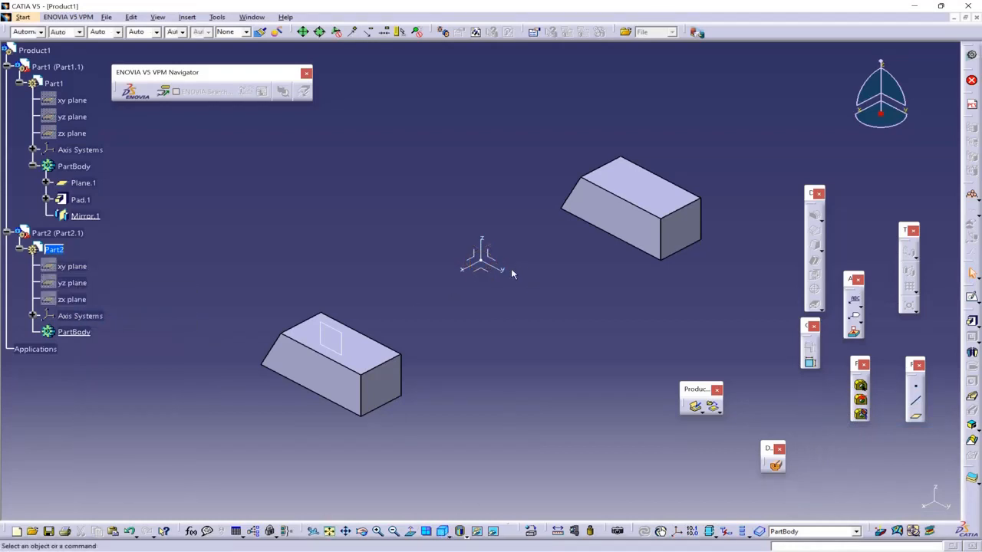
On the XY plane of Part2's axis system, sketch a centered rectangle about 213 mm wide at the origin, spanning both blocks.
left_click(482, 261)
left_click(970, 297)
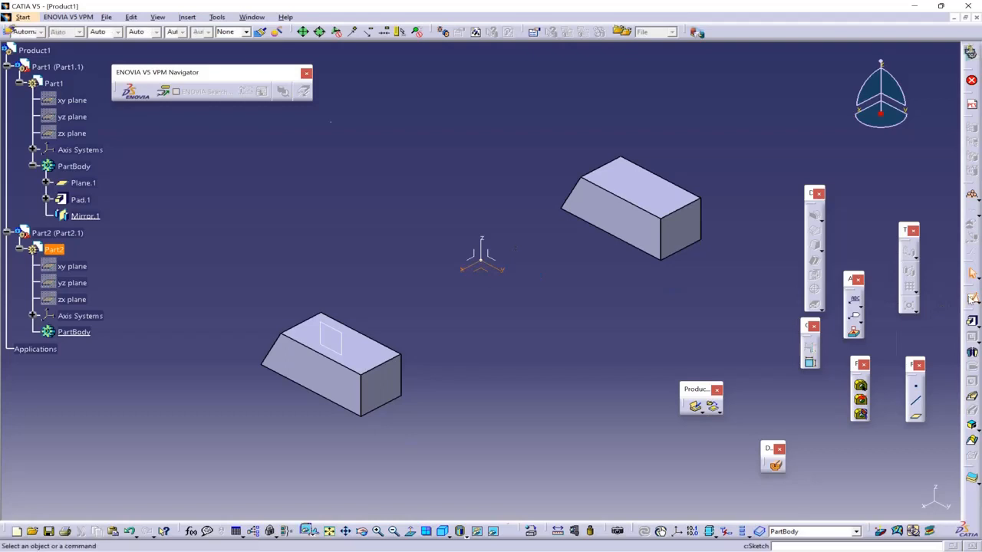
left_click(888, 296)
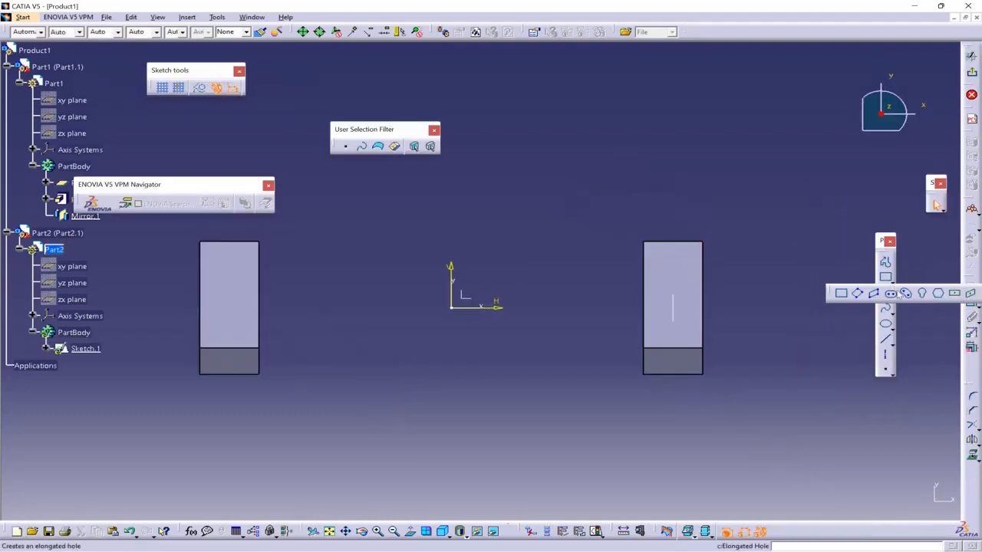
left_click(950, 294)
left_click(452, 307)
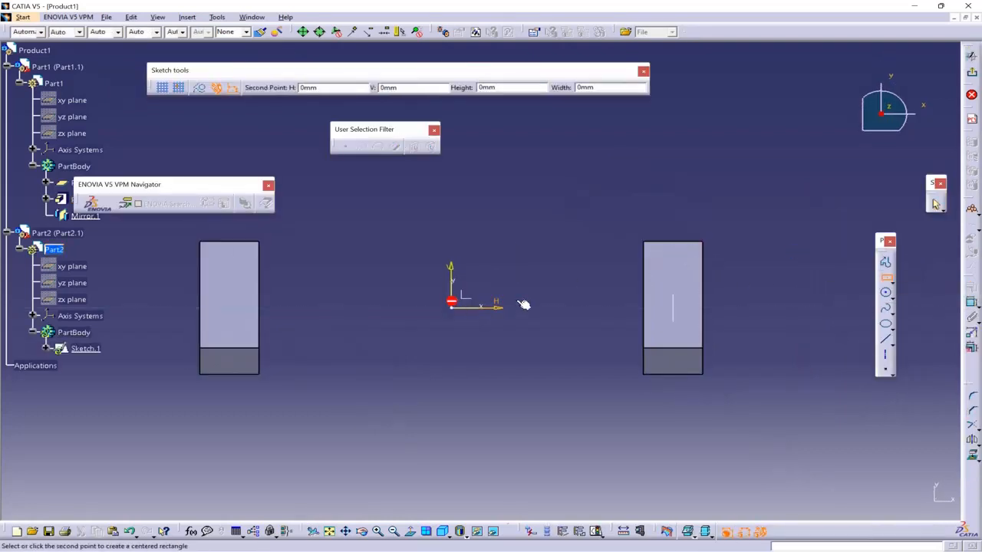
left_click(766, 290)
Dimension the centered rectangle with a height of 20 mm and a width of 250 mm.
left_click(970, 303)
left_click(765, 312)
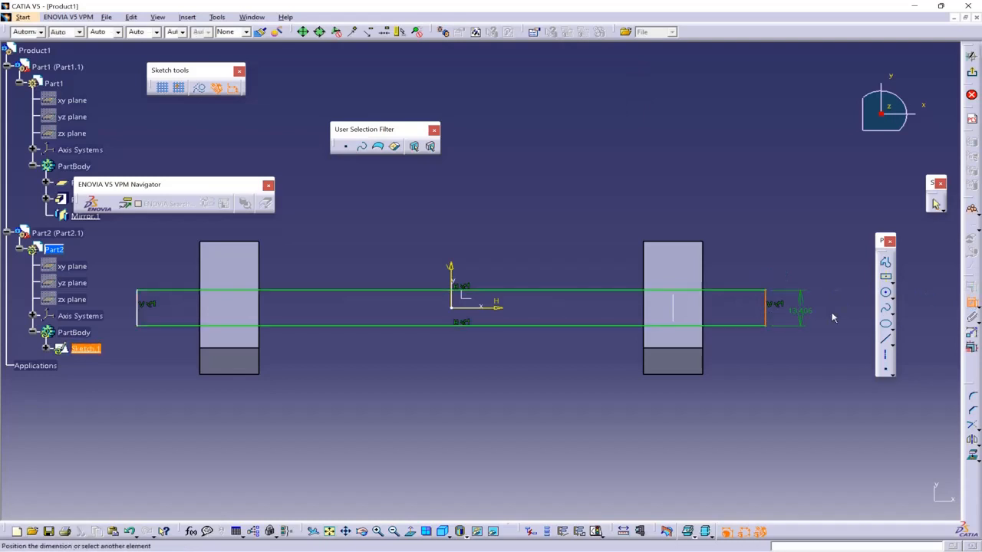
double_click(833, 314)
type("20")
key("Return")
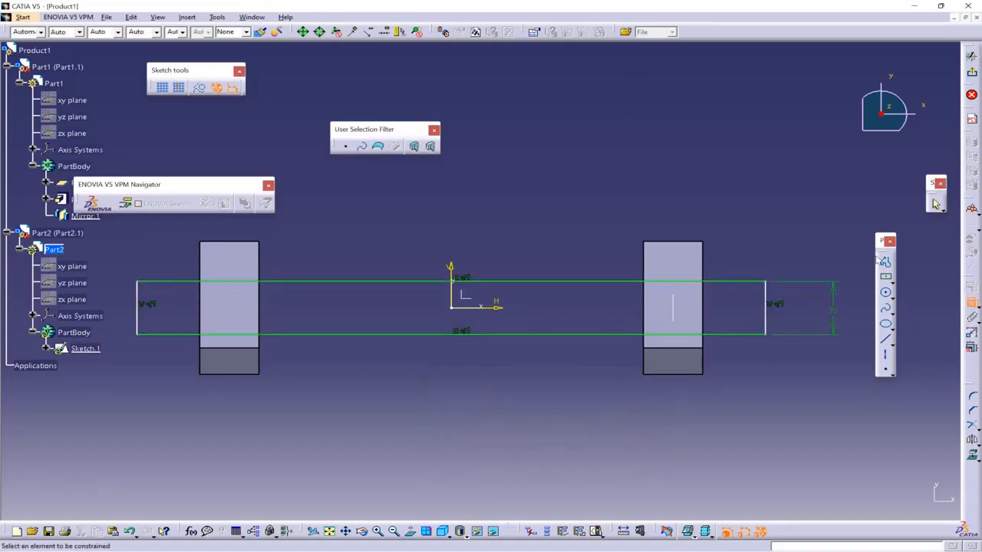
left_click(675, 283)
double_click(690, 204)
type("250")
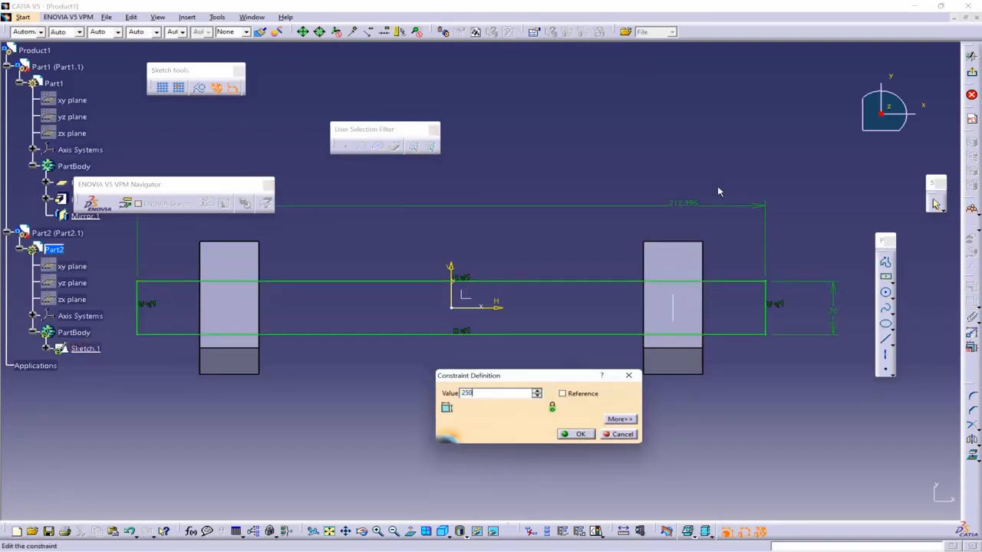
key("Return")
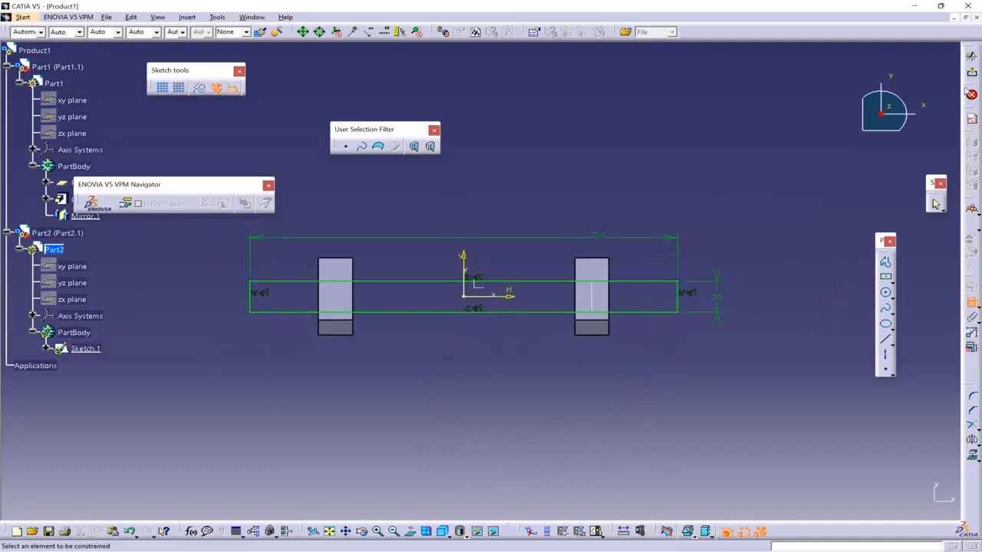
Finish the rectangle sketch and extrude it as a 2 mm pad.
left_click(935, 203)
left_click(695, 407)
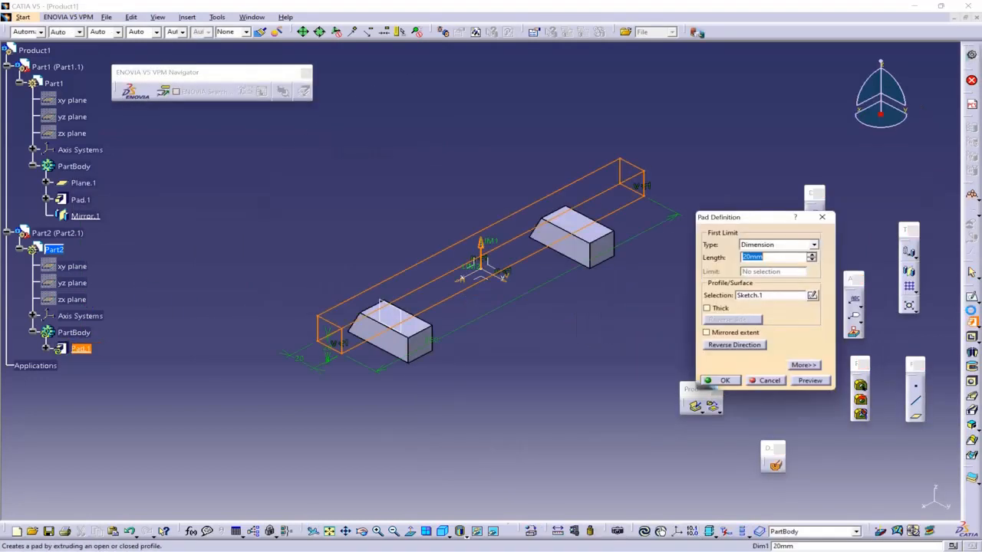
type("2")
key("Return")
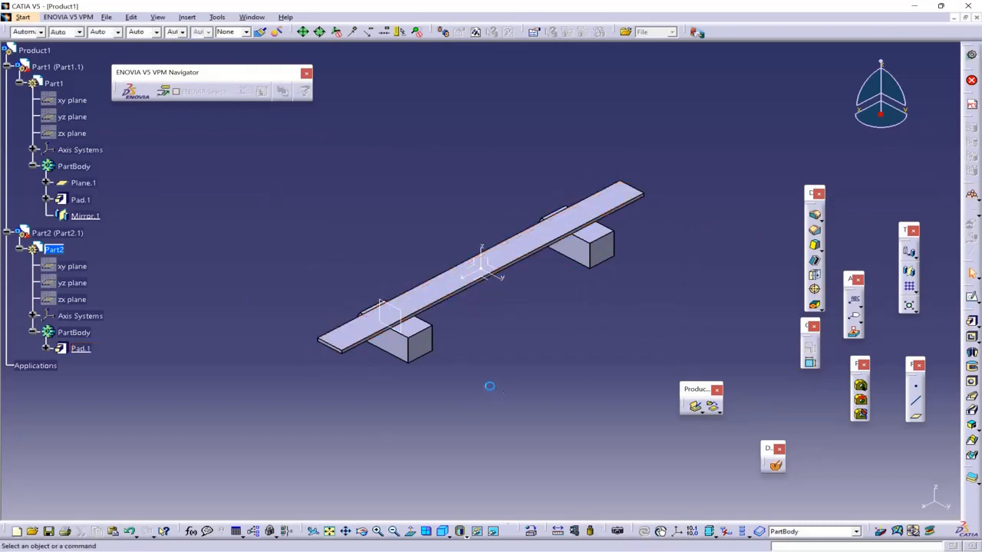
Insert a new part under Product1, choosing to define a new origin point, and activate it for editing.
double_click(43, 50)
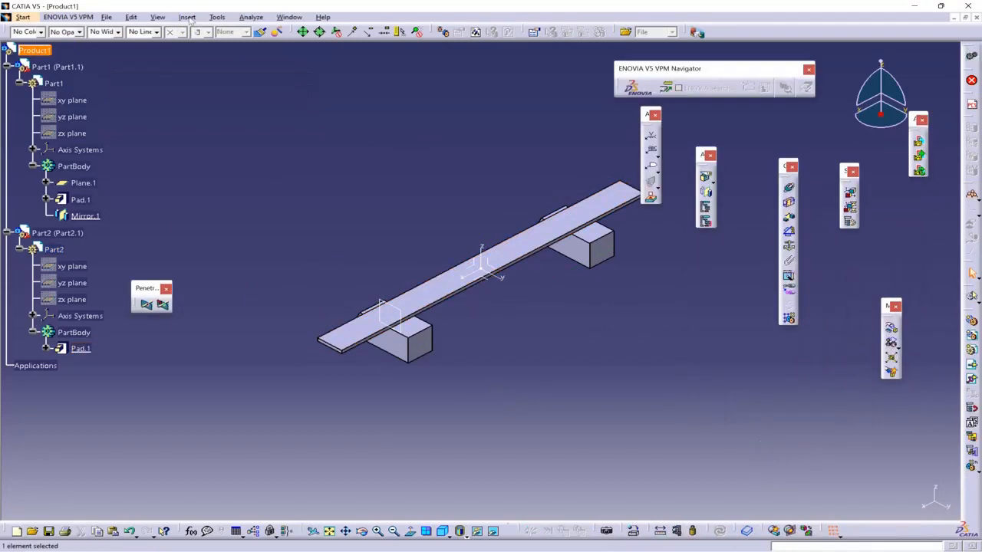
left_click(187, 17)
left_click(207, 188)
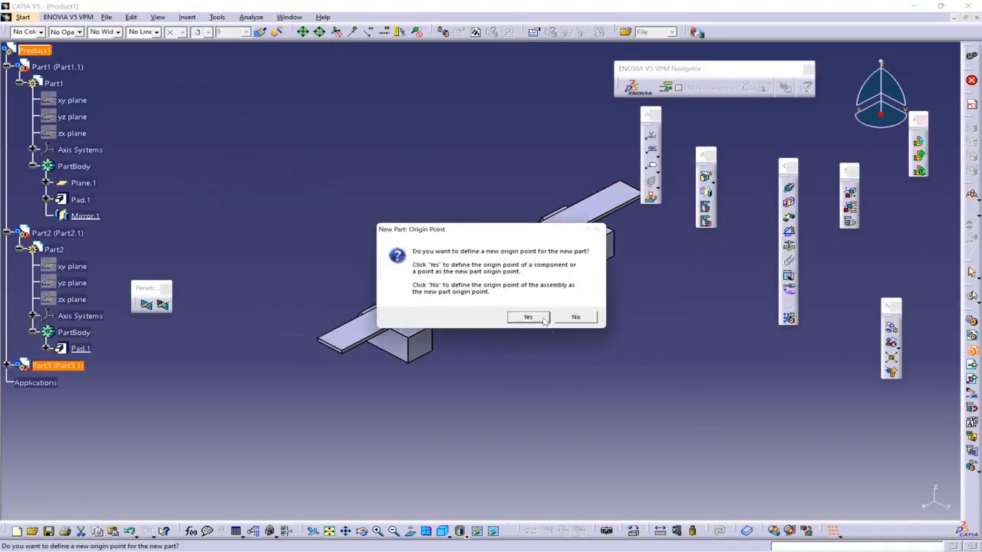
left_click(540, 324)
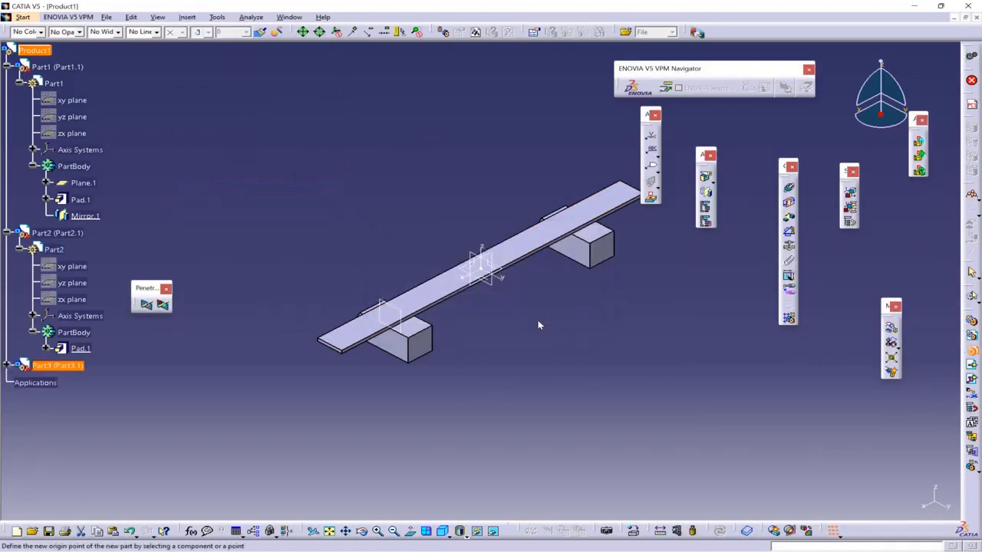
left_click(6, 365)
left_click(19, 381)
double_click(54, 382)
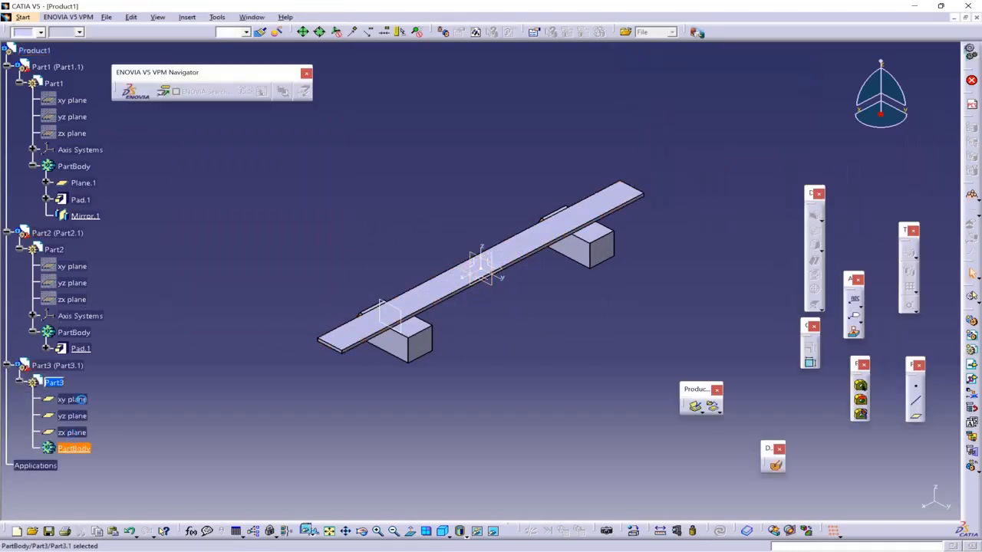
Hide the xy, yz and zx reference planes of Part3 and add an axis system to the part.
right_click(91, 177)
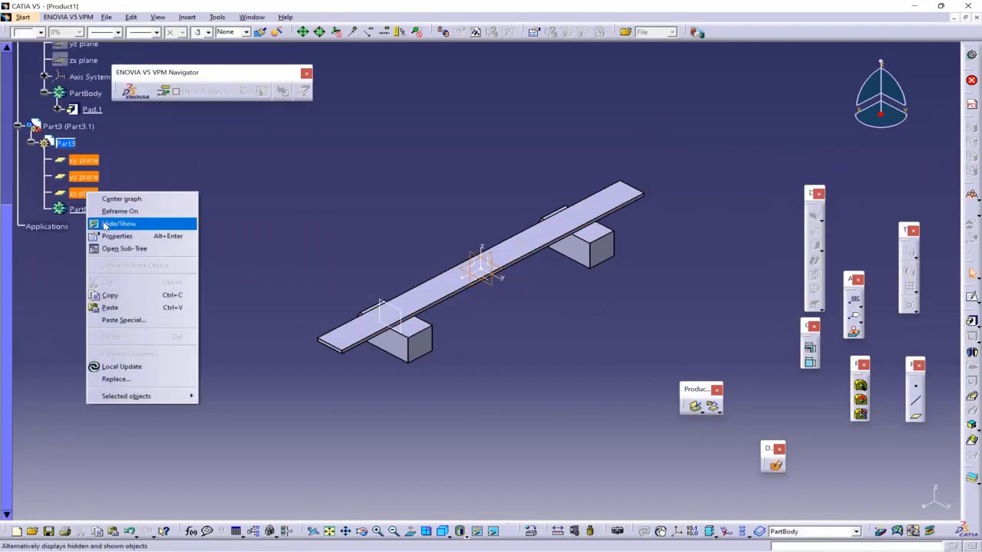
left_click(115, 222)
left_click(677, 530)
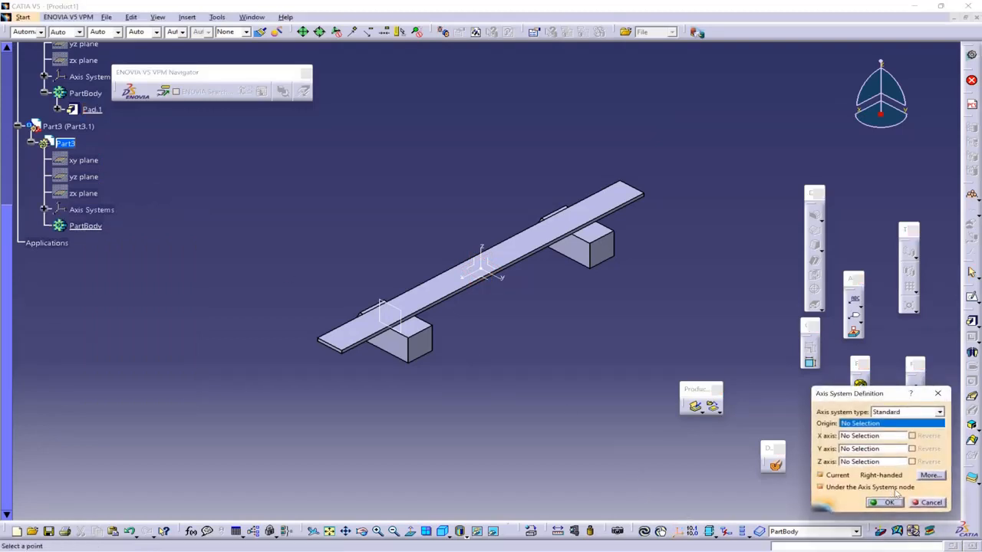
left_click(889, 501)
On the YZ plane of Part3's axis system, sketch an upright centered rectangle about 24 by 74 mm on the vertical axis, above the bar.
left_click(329, 530)
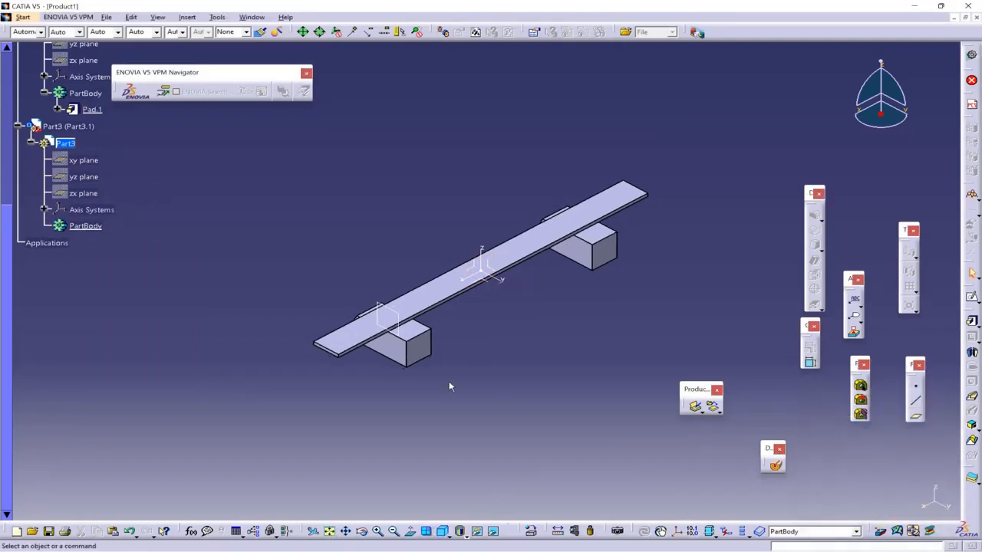
left_click(491, 279)
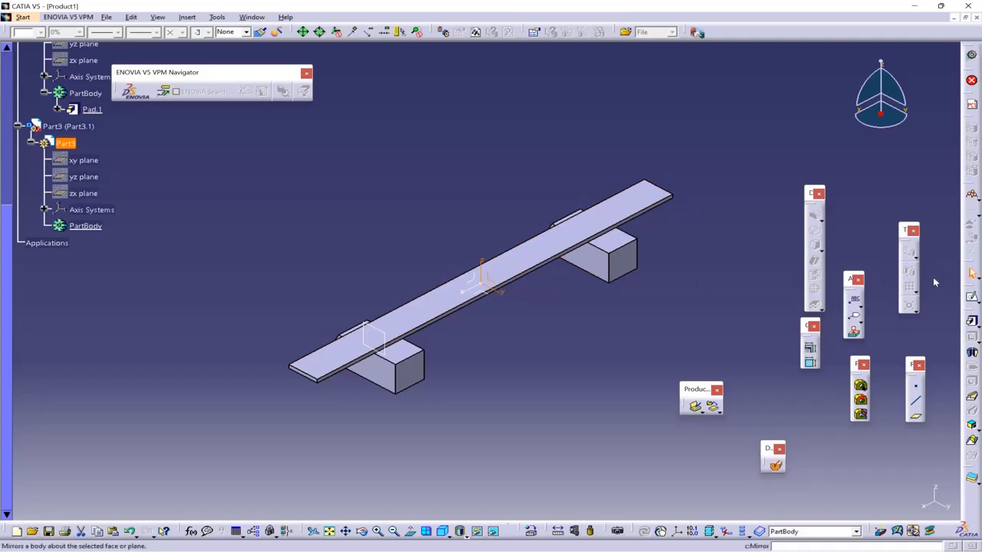
left_click(971, 296)
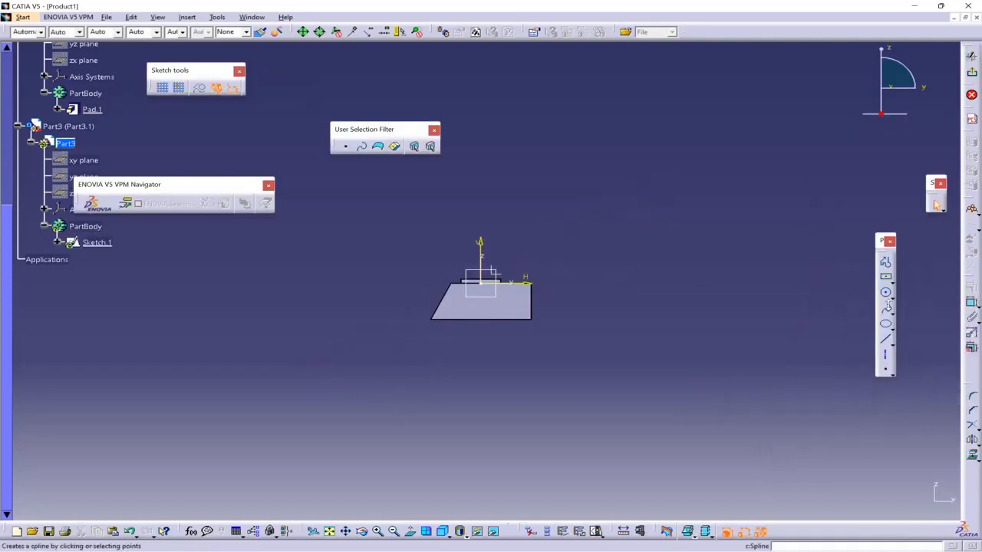
left_click(885, 276)
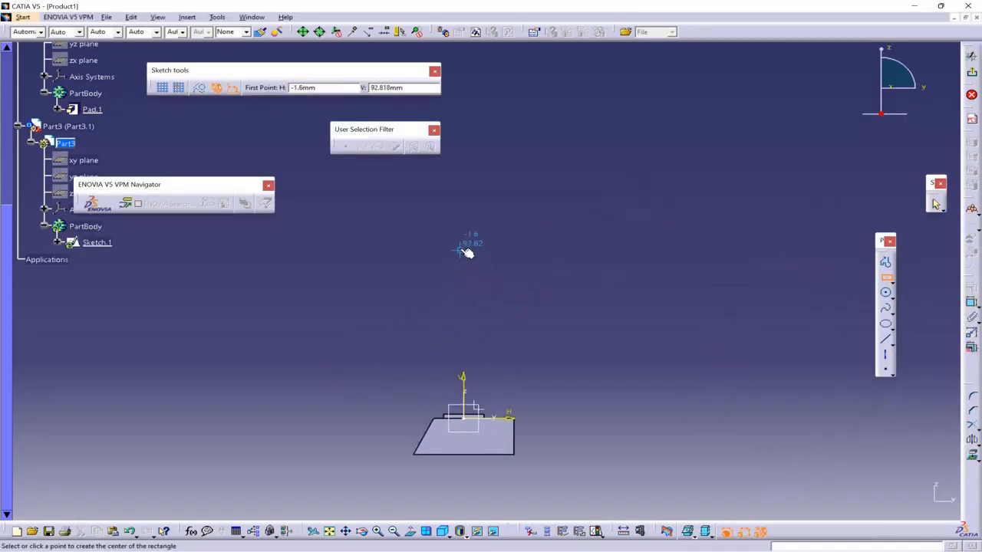
left_click(464, 242)
left_click(487, 310)
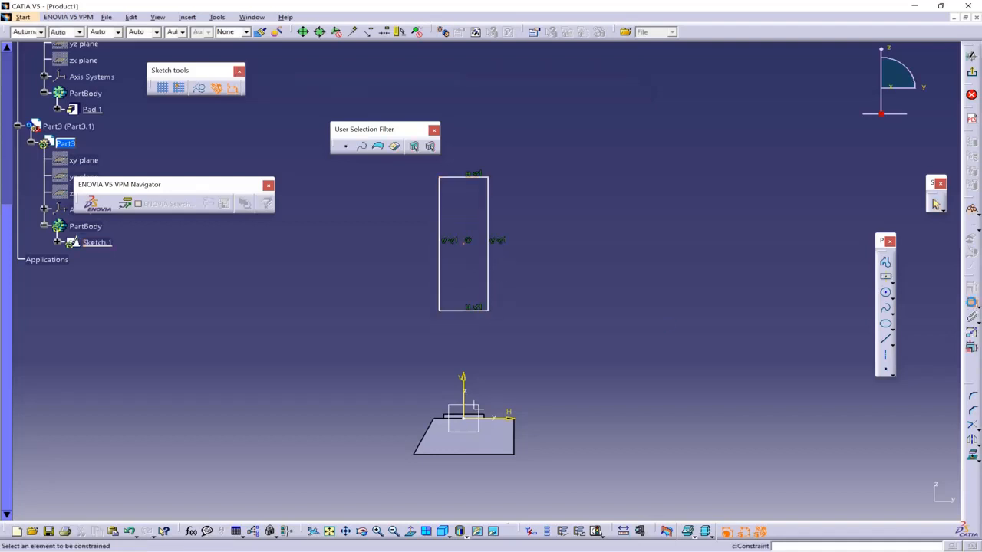
Dimension the rectangle's height and width, and set its centre 50 mm above the horizontal axis.
left_click(490, 294)
left_click(539, 285)
left_click(483, 311)
left_click(556, 120)
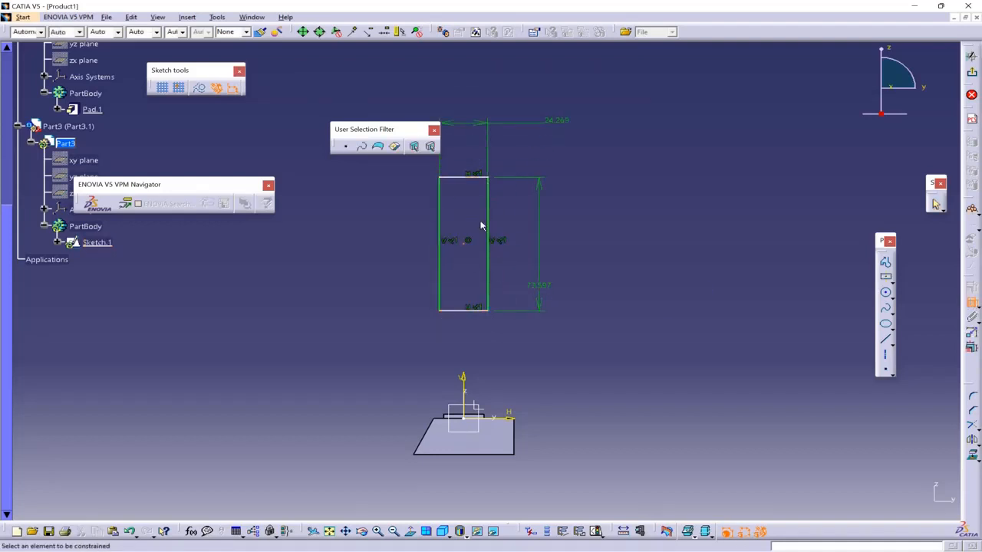
left_click(504, 419)
double_click(648, 365)
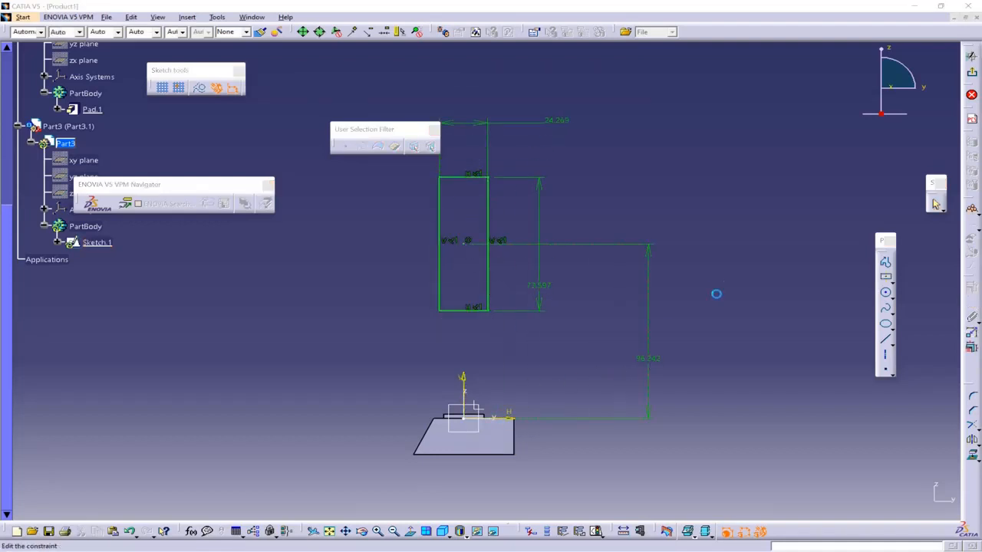
type("50")
key("Return")
Set the distance from the rectangle's centre to the horizontal axis to 60 mm.
middle_click_drag(621, 306, 684, 131)
double_click(823, 313)
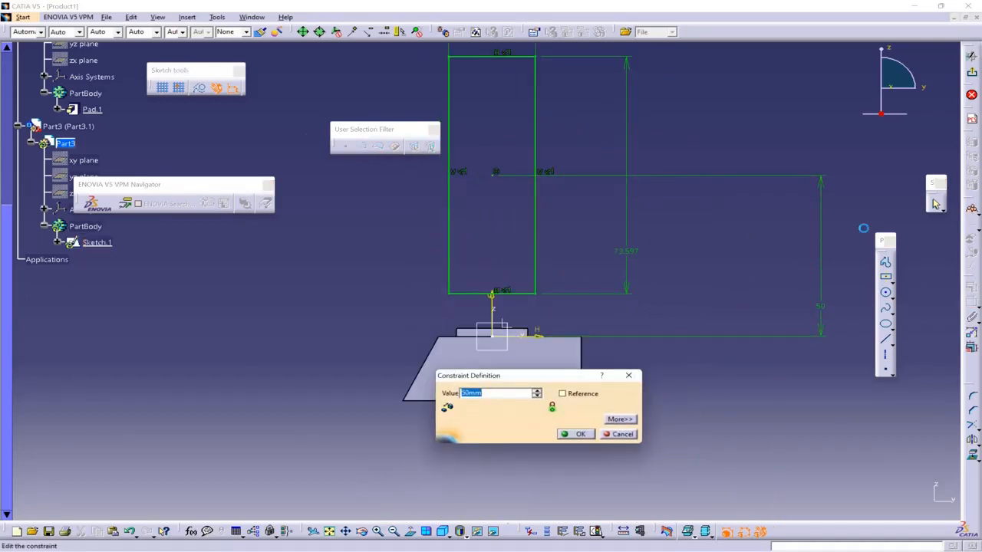
type("60")
key("Return")
Set the rectangle's height to 50 mm and its centre's distance from the horizontal axis to 50 mm.
double_click(626, 223)
type("50")
key("Return")
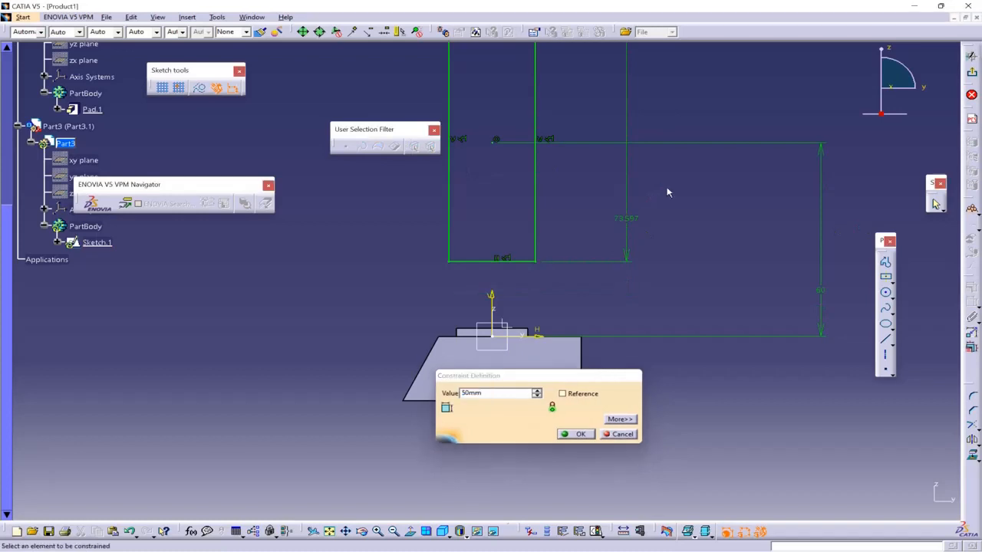
double_click(819, 290)
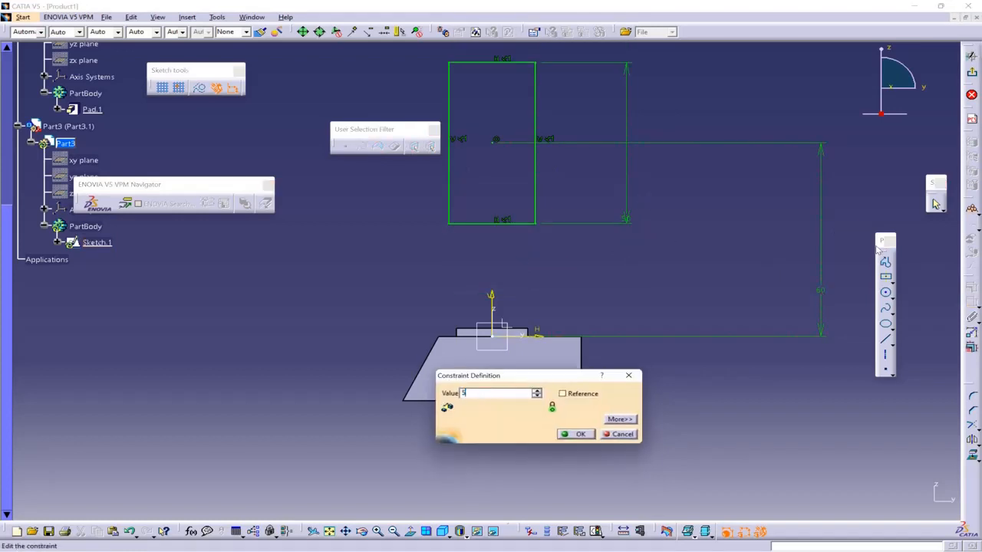
type("50")
key("Return")
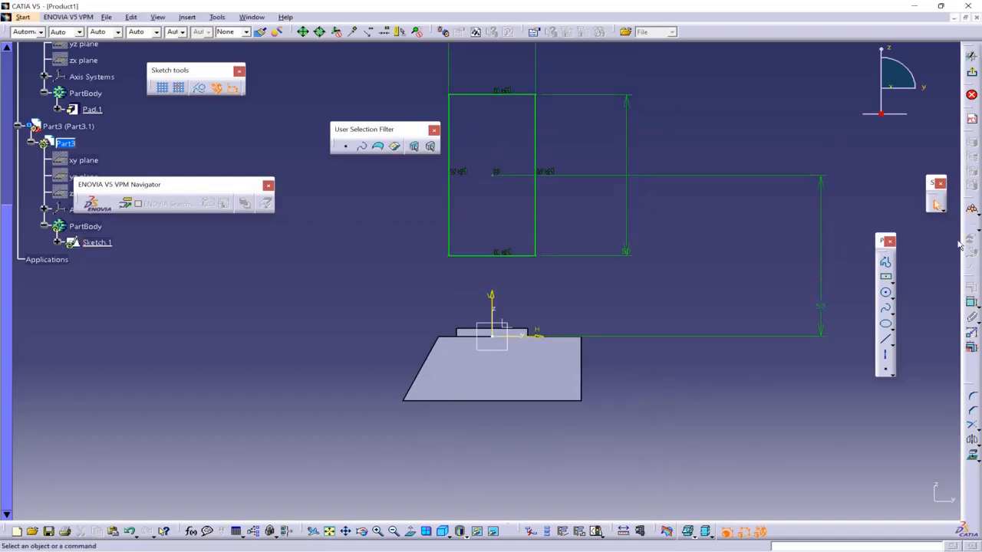
Extrude the upright rectangle as a pad with mirrored extent and a length of 7.5 mm.
left_click(972, 73)
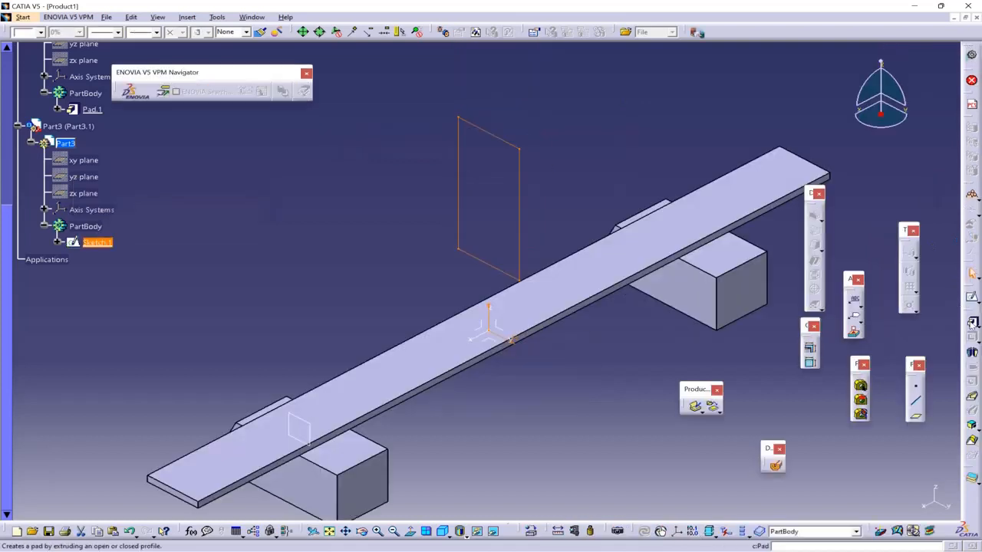
left_click(971, 323)
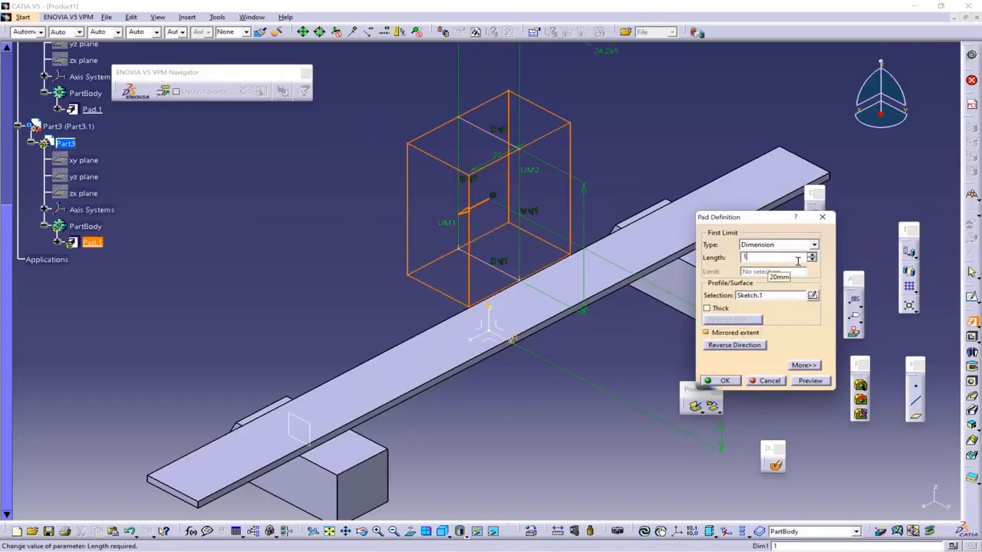
left_click(717, 381)
double_click(460, 248)
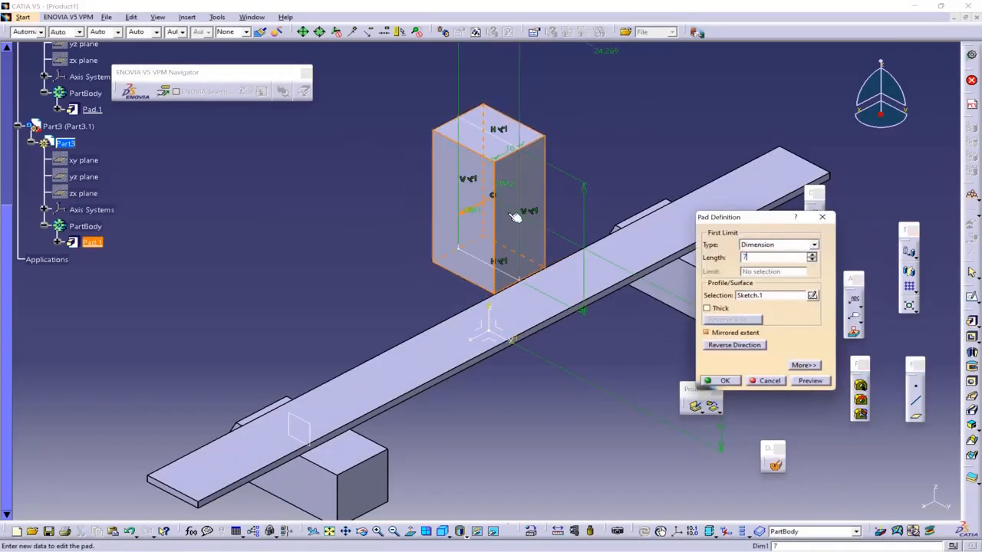
key("Return")
Measure the distance between the two opposite extruded faces of the upright block.
left_click(557, 530)
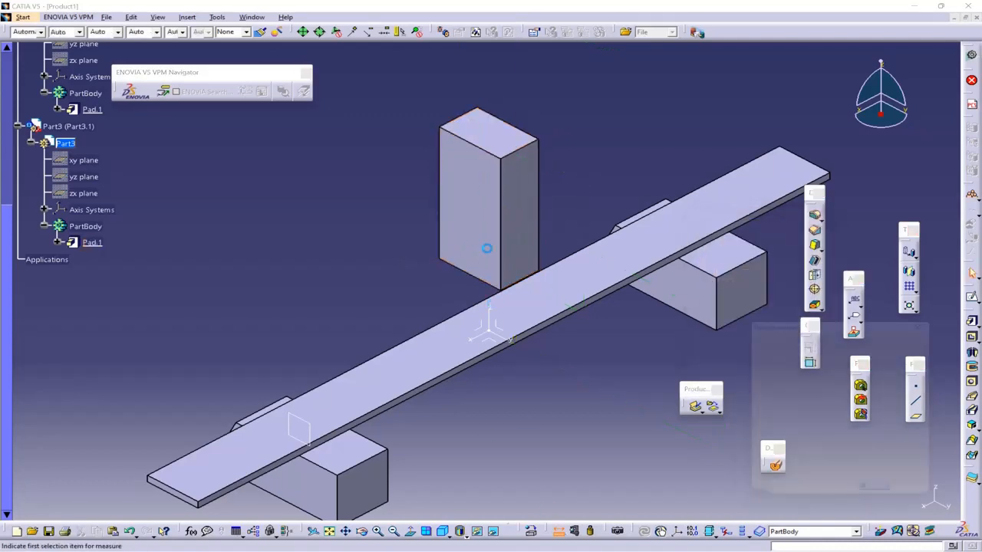
left_click(482, 234)
middle_click_drag(567, 178, 363, 268)
left_click(418, 232)
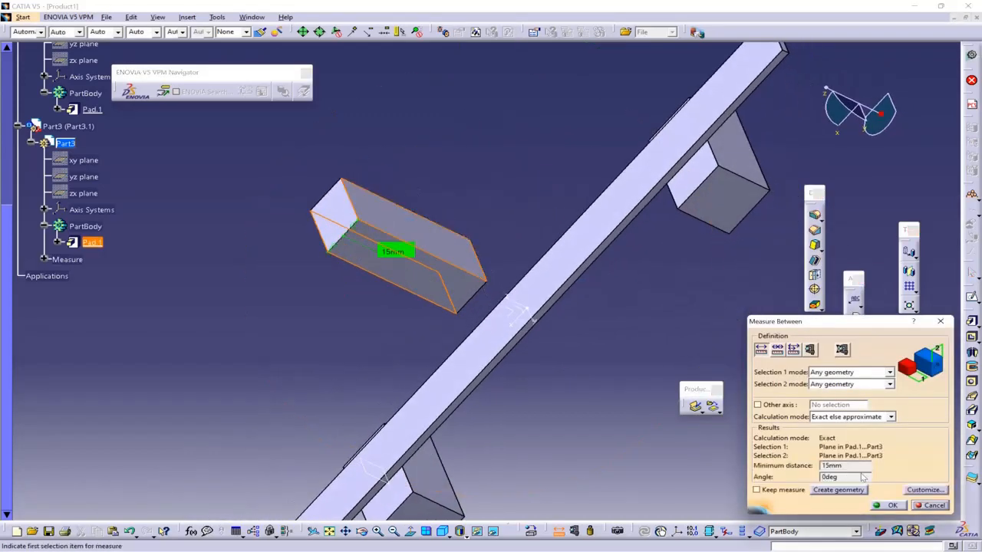
left_click(899, 506)
left_click(443, 532)
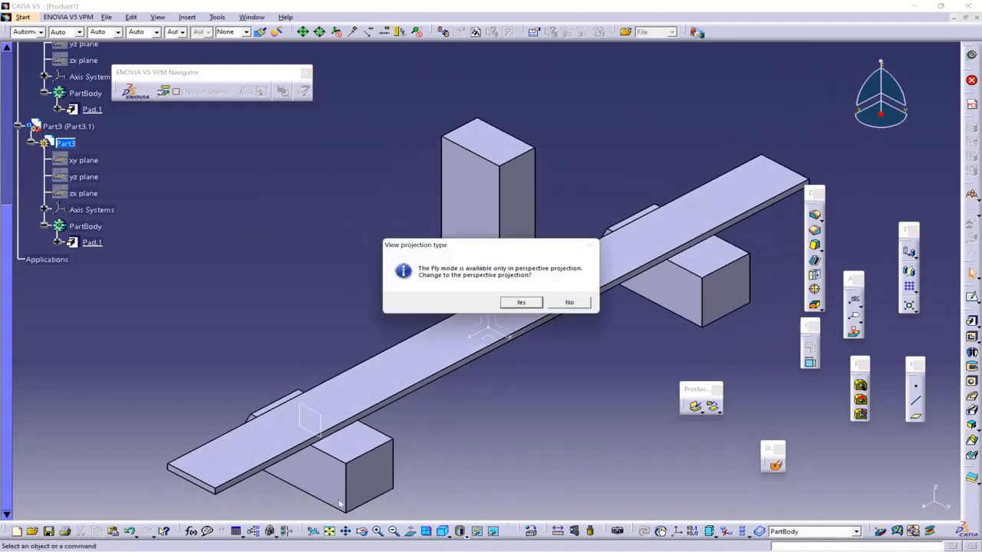
left_click(558, 305)
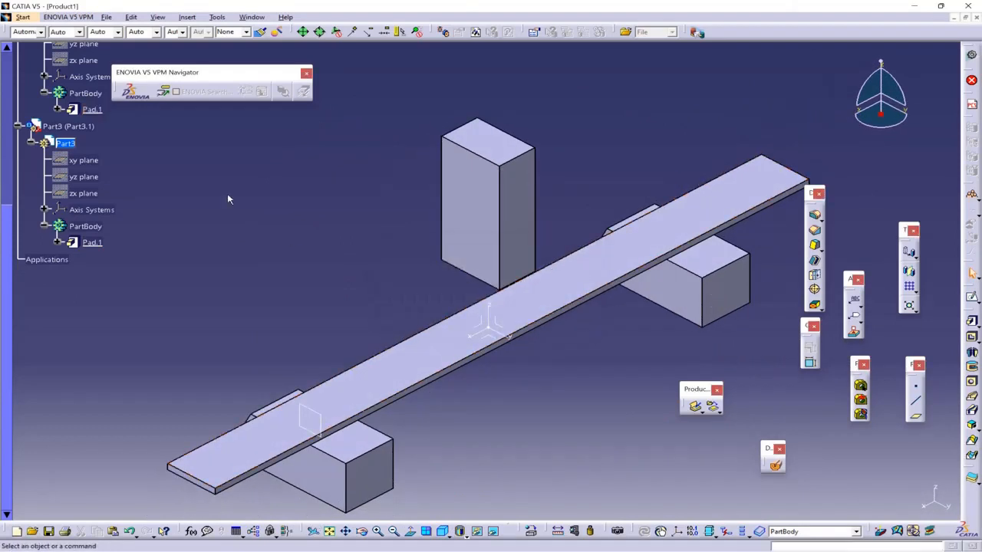
Insert a new body in Part3 and start a sketch on the ZX plane of its axis system.
left_click(192, 17)
left_click(207, 39)
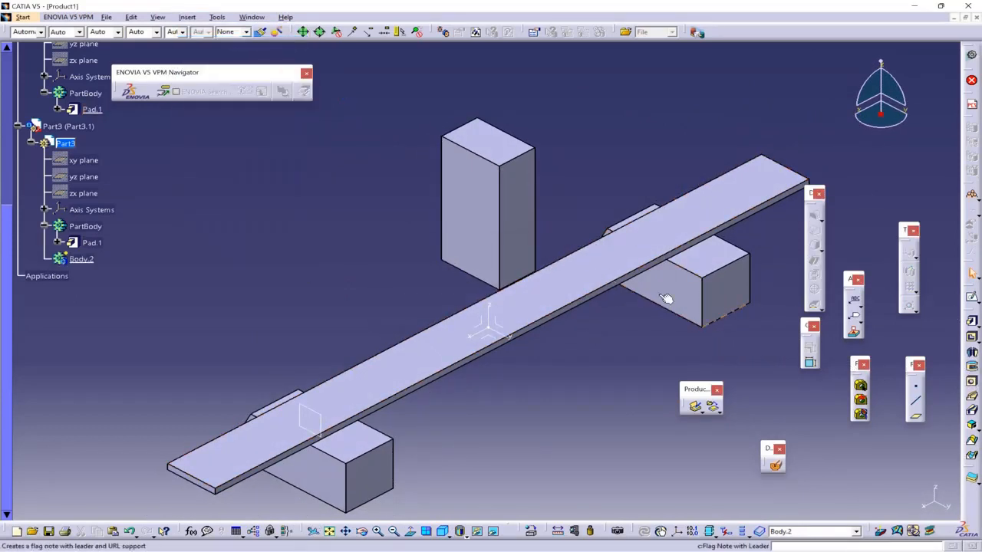
left_click(486, 324)
left_click(971, 297)
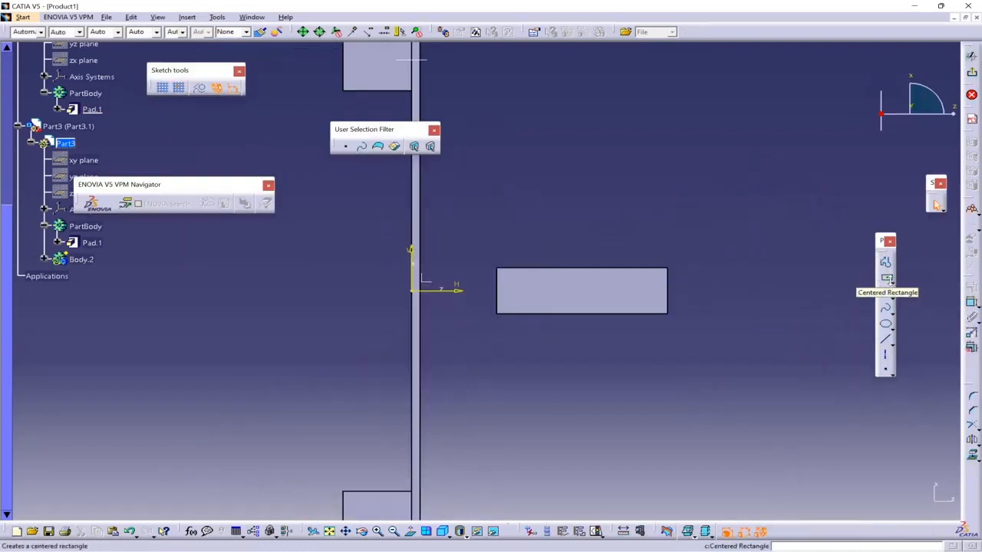
Sketch a vertical line about 41 mm long across the block, and project the block's lower long edge and the end edge nearest the bar.
left_click(885, 338)
left_click(575, 352)
left_click(575, 222)
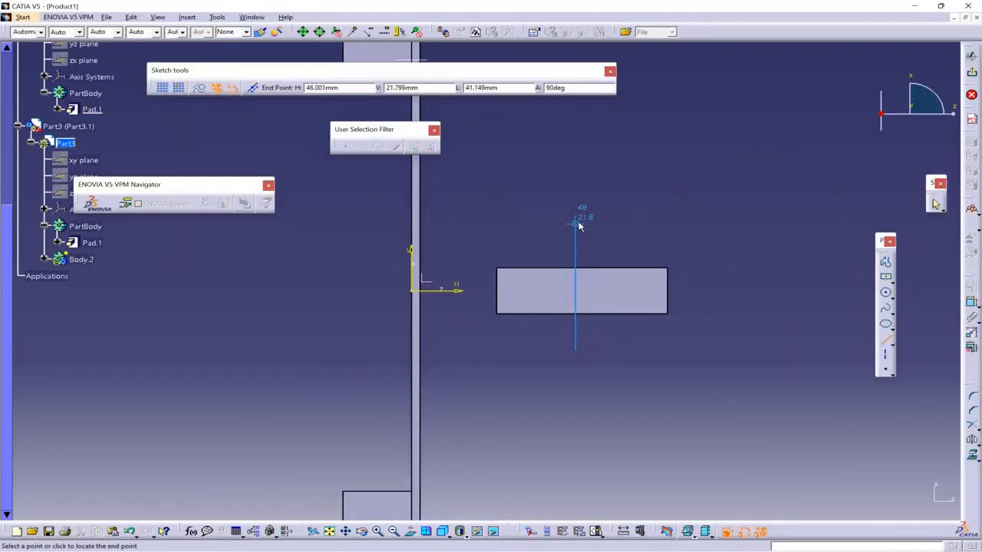
left_click(972, 456)
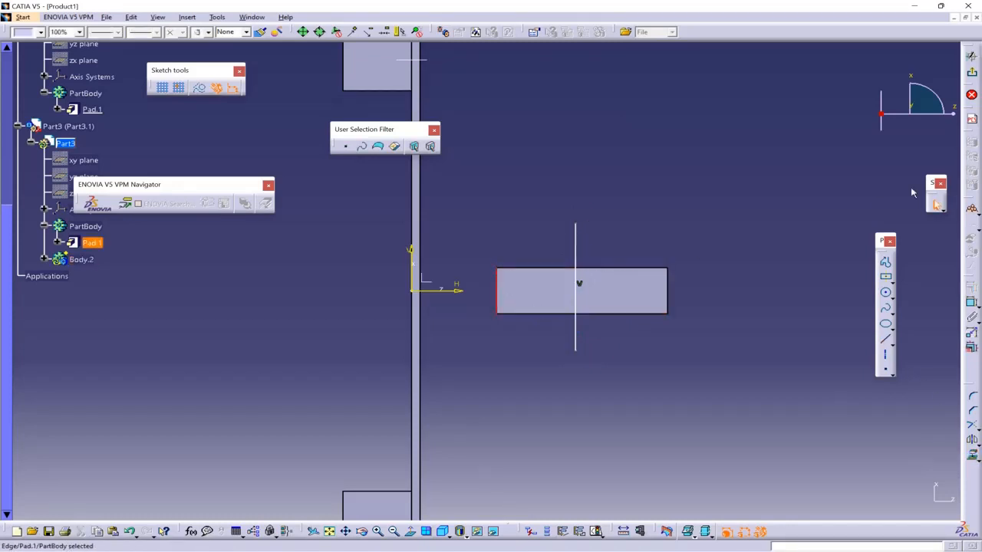
left_click(545, 312)
left_click(497, 292)
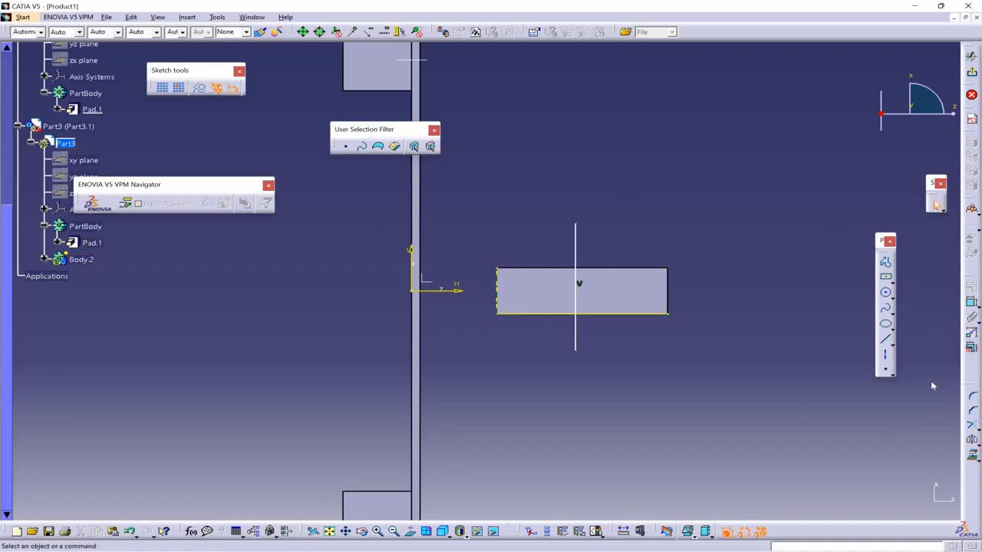
Draw a slanted line from where the vertical line crosses the projected long edge out past the block's end toward the bar.
left_click(885, 338)
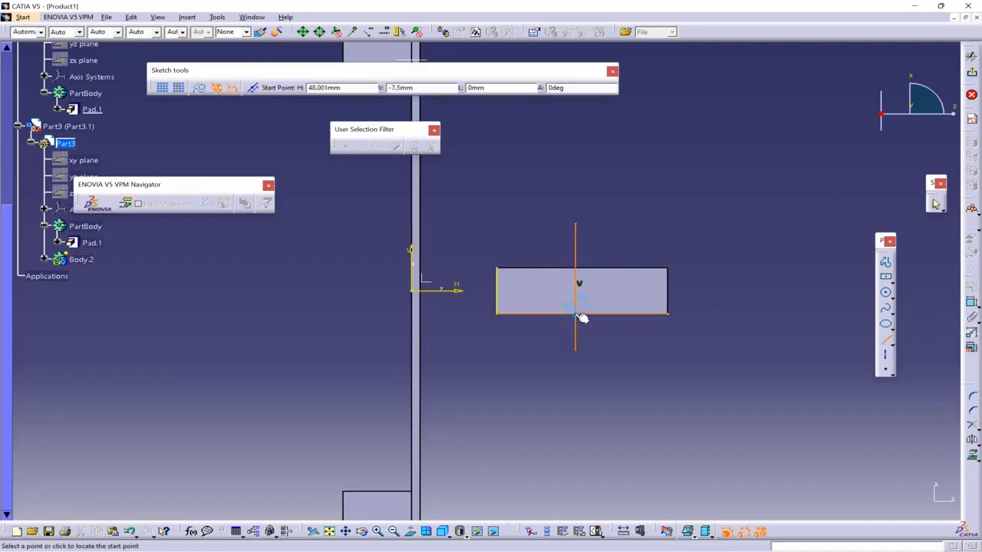
left_click(575, 313)
left_click(454, 300)
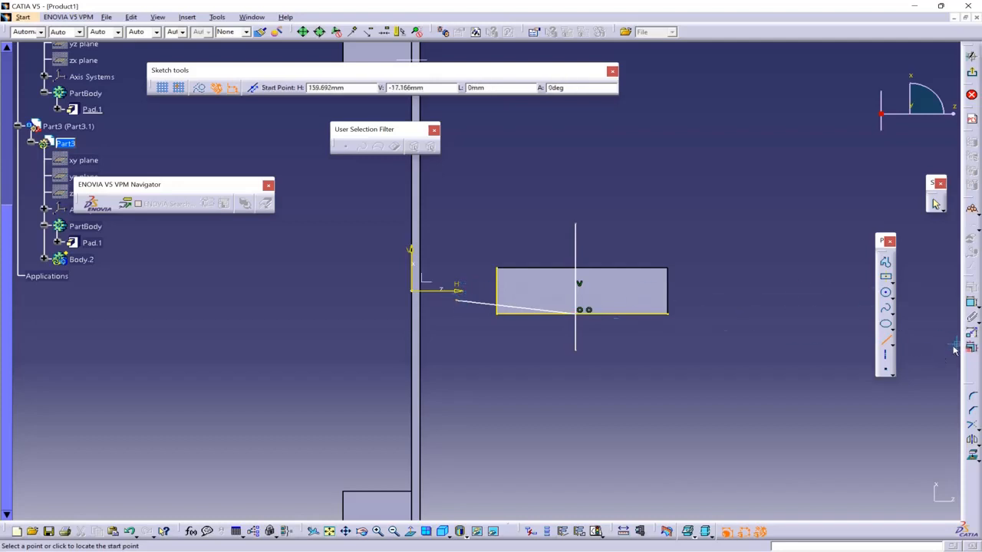
Constrain the angle between the slanted line and the block's projected long edge to 10 degrees.
left_click(971, 303)
left_click(498, 306)
left_click(522, 317)
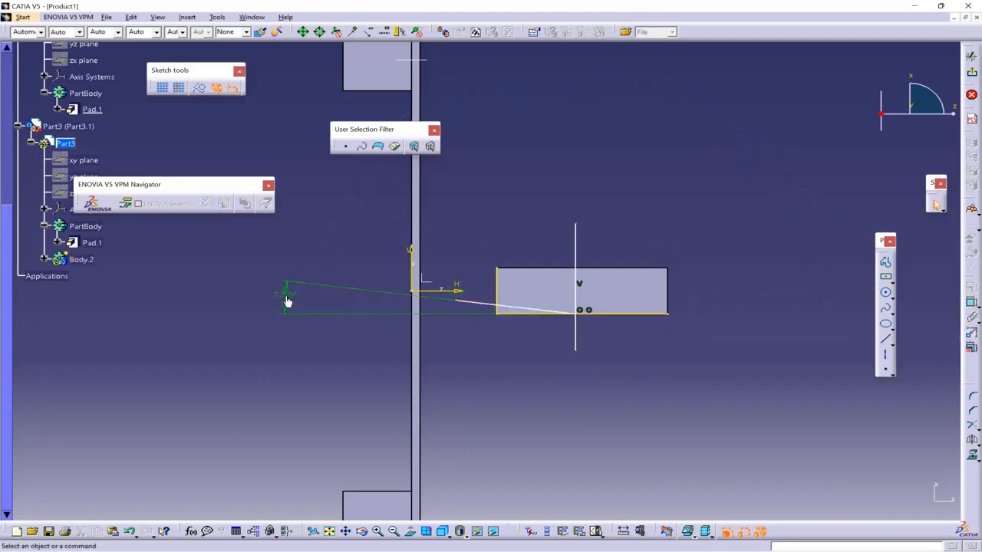
double_click(286, 298)
key("Return")
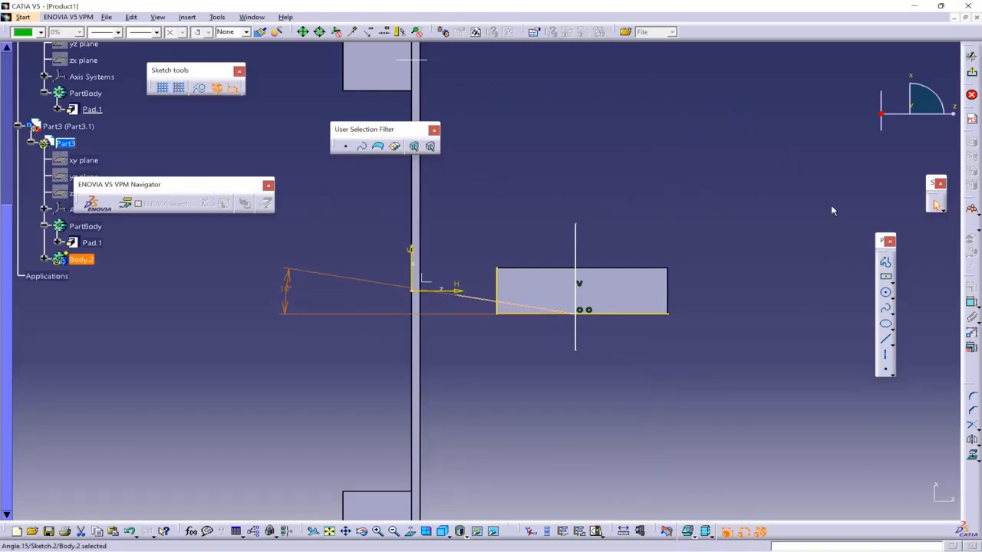
Mirror the slanted line about the sketch's horizontal axis to make a symmetric pair of tapering lines.
left_click(526, 335)
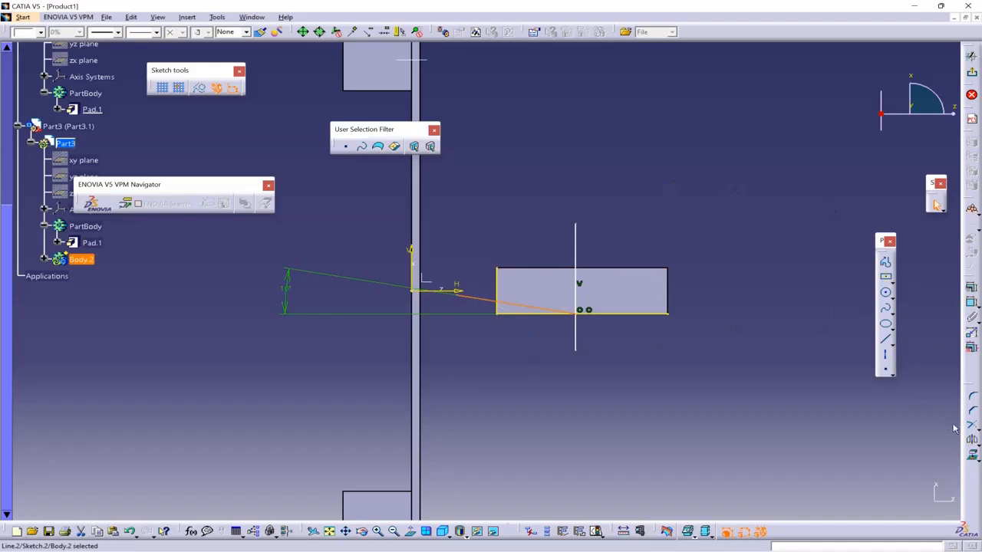
left_click(972, 441)
left_click(461, 288)
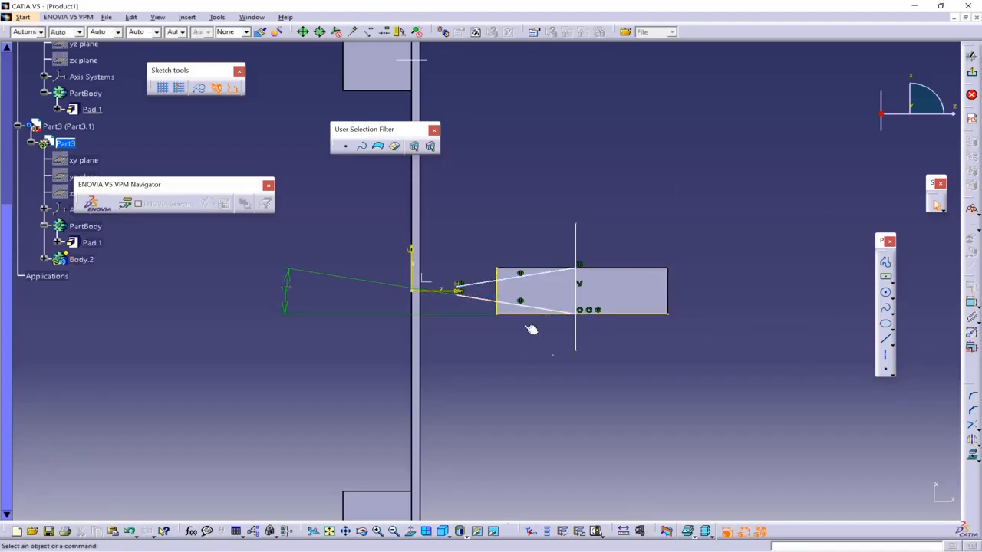
Draw a vertical line along the block's end edge nearest the bar, extending past both long edges of the block.
left_click(972, 426)
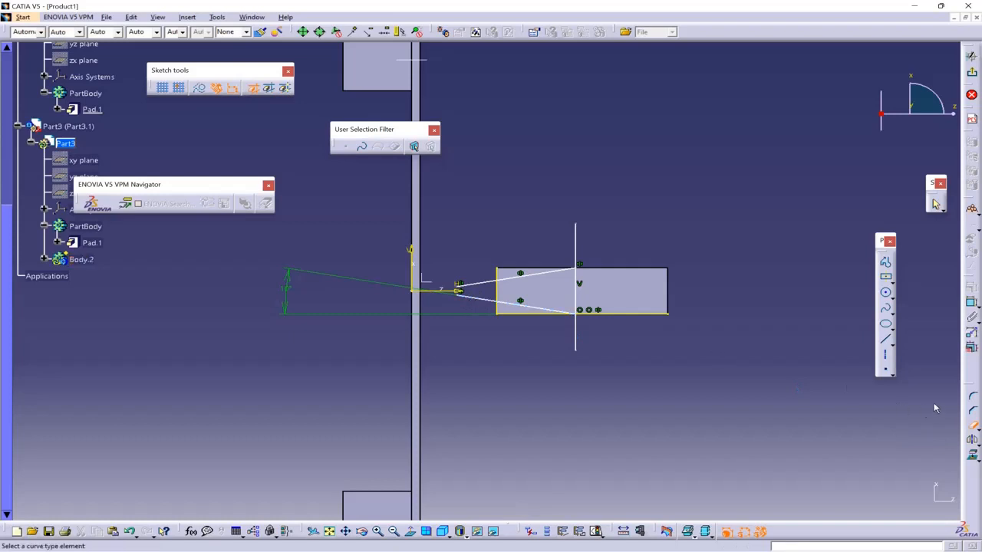
left_click(886, 341)
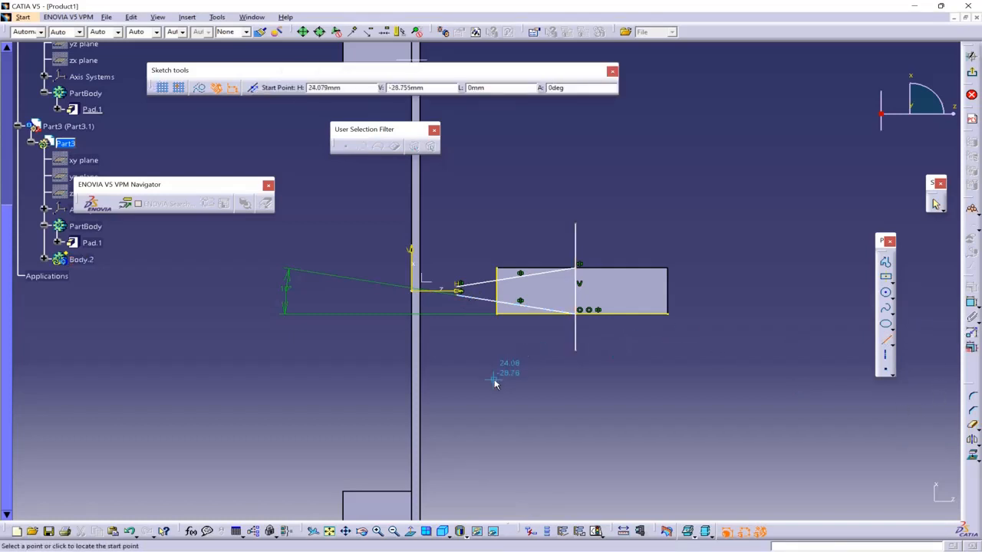
left_click(498, 358)
left_click(497, 239)
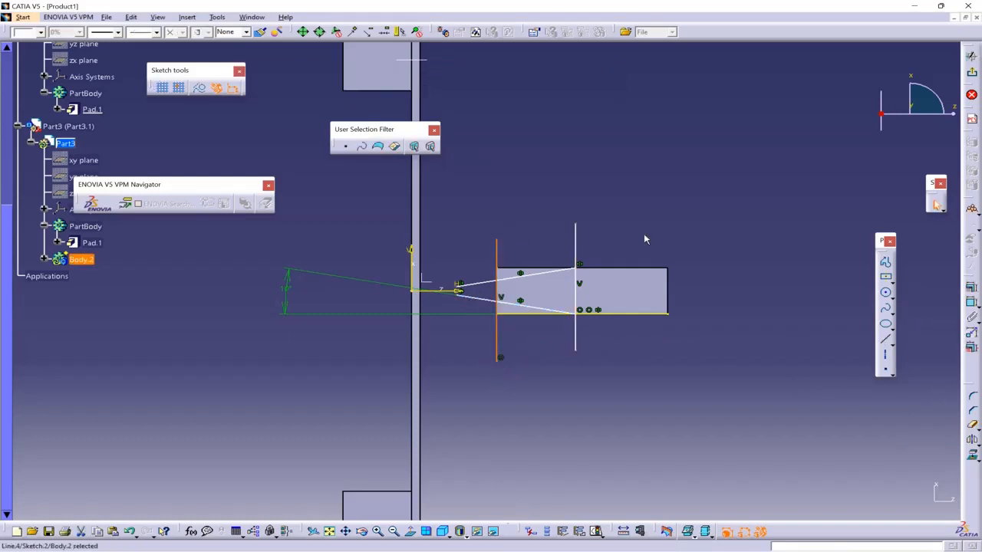
left_click(734, 259)
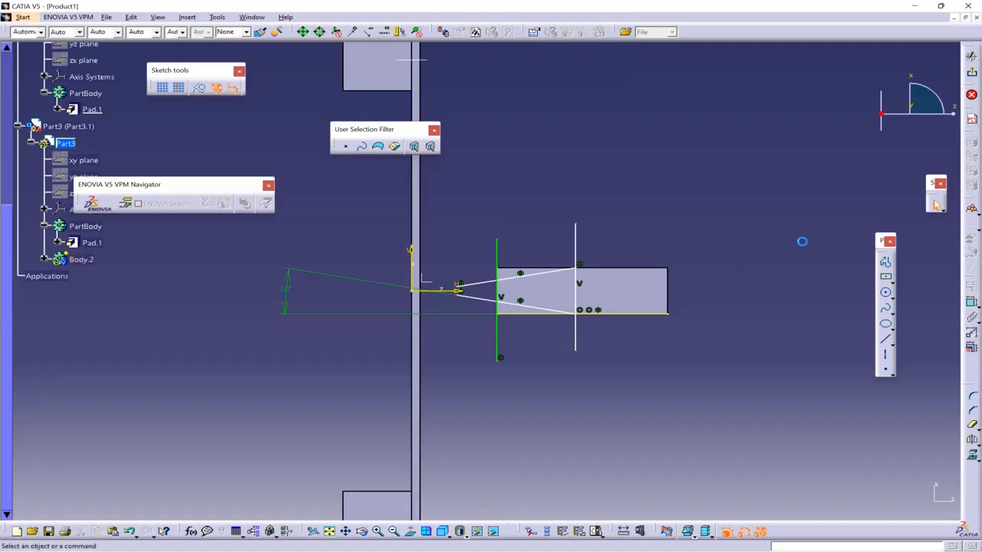
Trim the slanted lines and the end line at their intersections, and remove the piece of the longer vertical line inside the block.
double_click(972, 425)
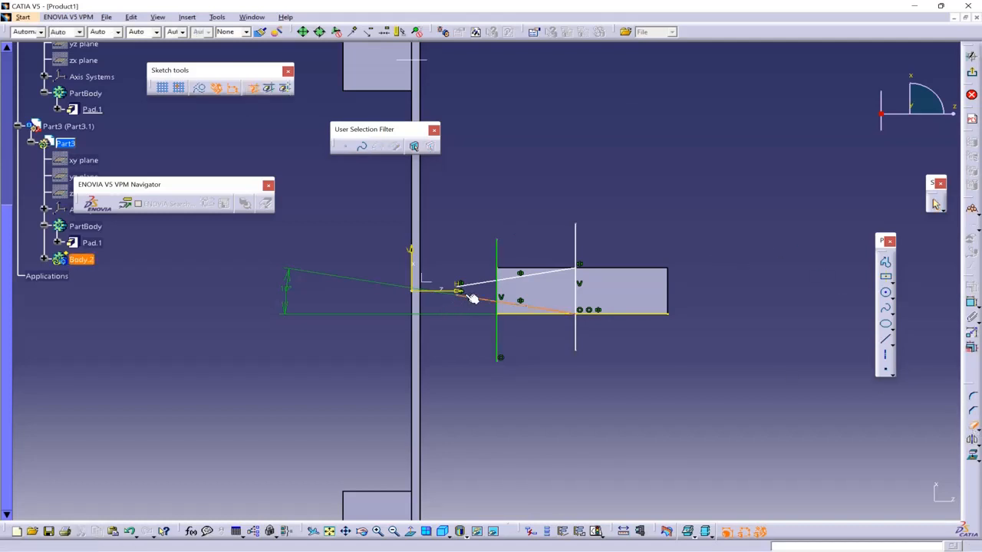
left_click(467, 297)
left_click(475, 284)
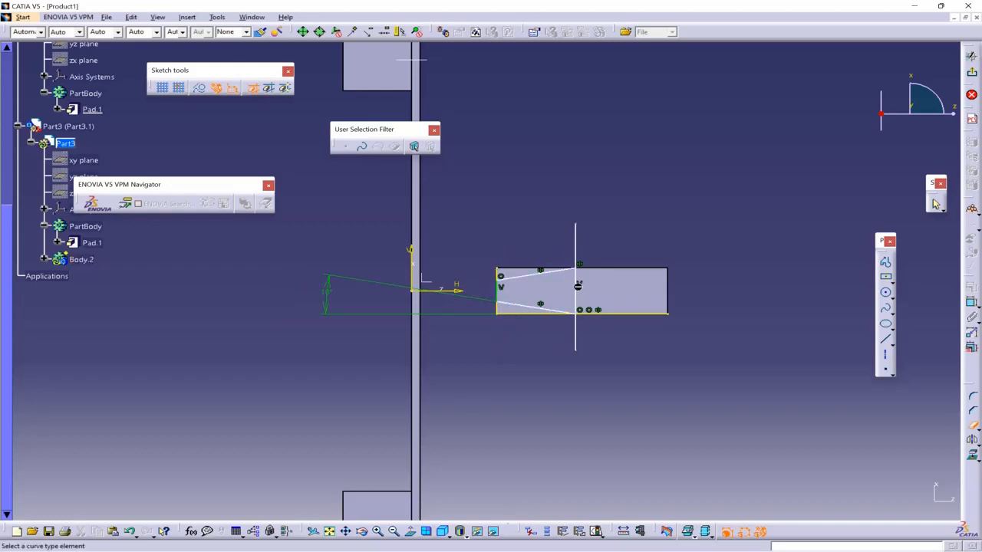
left_click(580, 289)
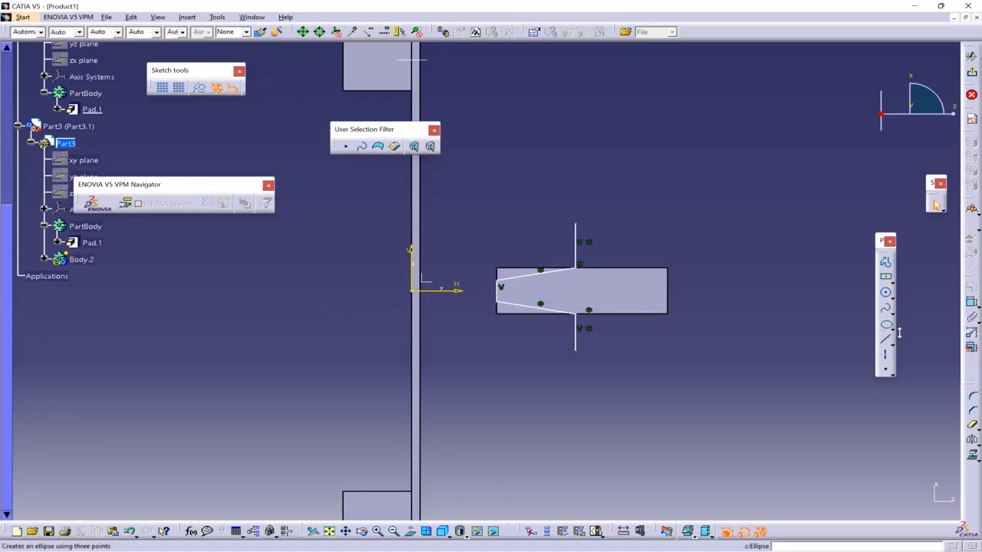
Close the outline around the block's tapered end with a three-sided profile joining the vertical line's free ends, reaching about 35 mm toward the bar.
left_click(885, 263)
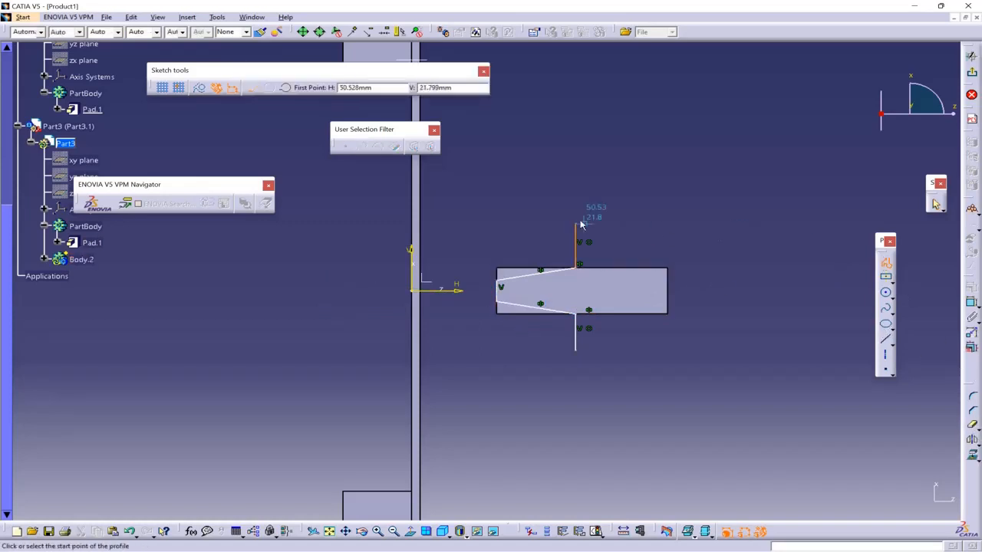
left_click(575, 223)
left_click(456, 225)
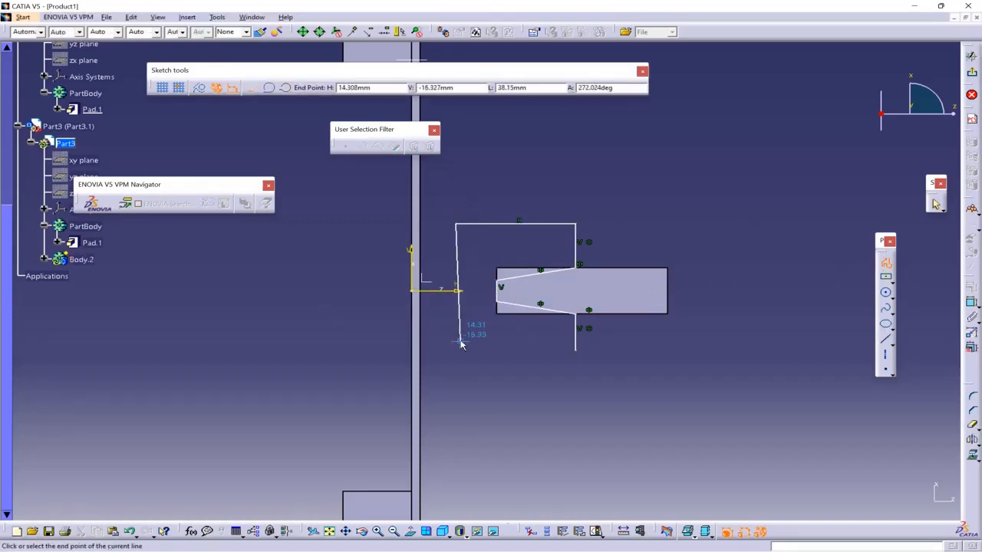
left_click(456, 351)
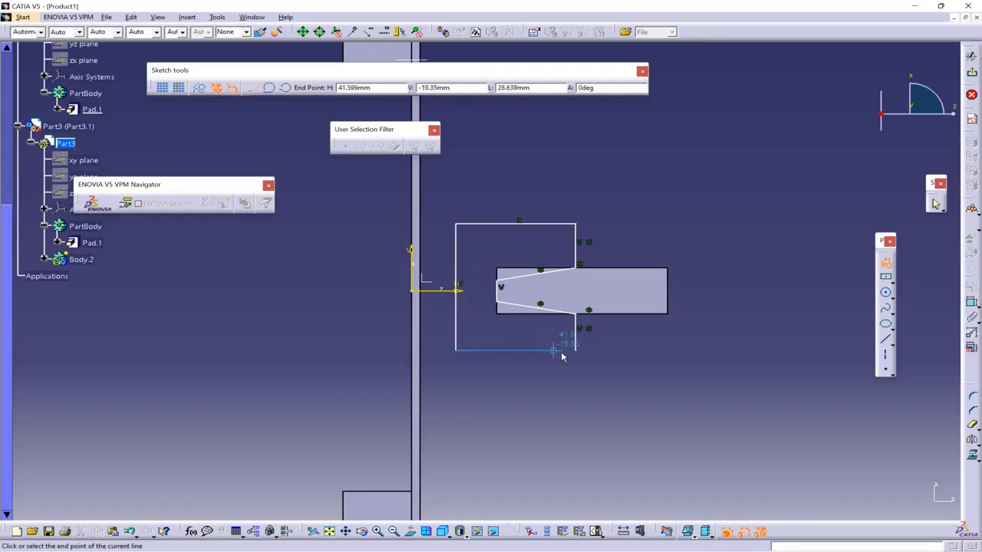
left_click(600, 339)
key("Escape")
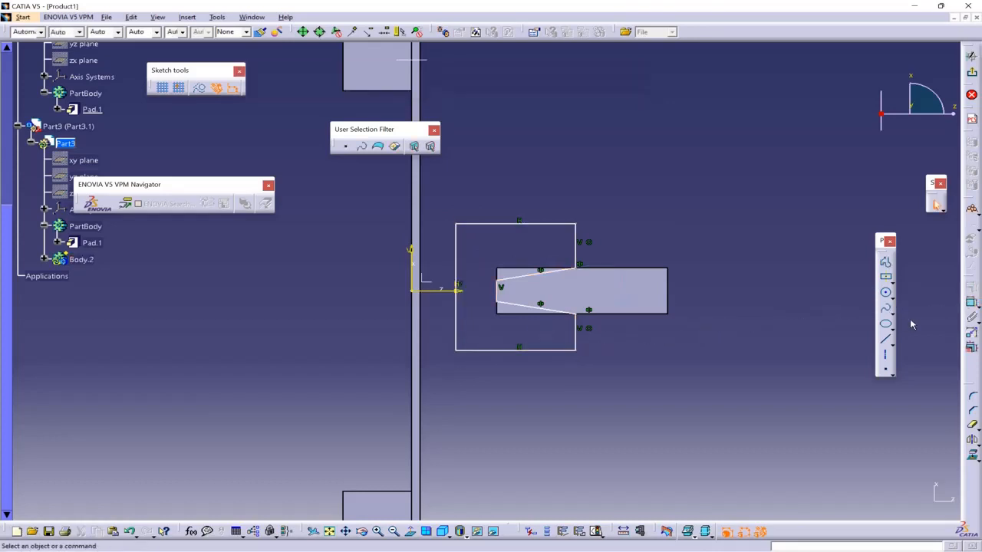
Add a tri-tangent circle touching both slanted lines and the short end line of the taper.
left_click(890, 297)
left_click(909, 305)
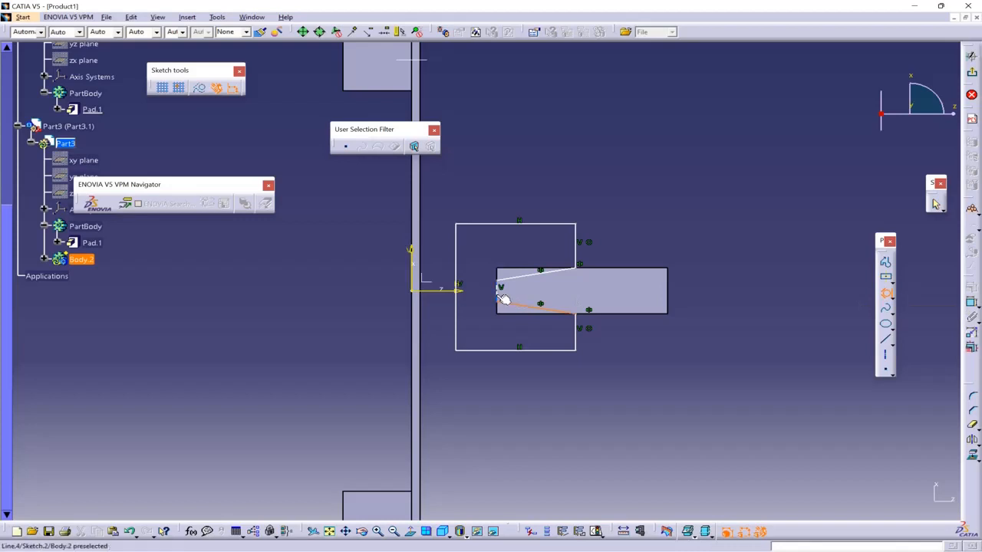
left_click(509, 281)
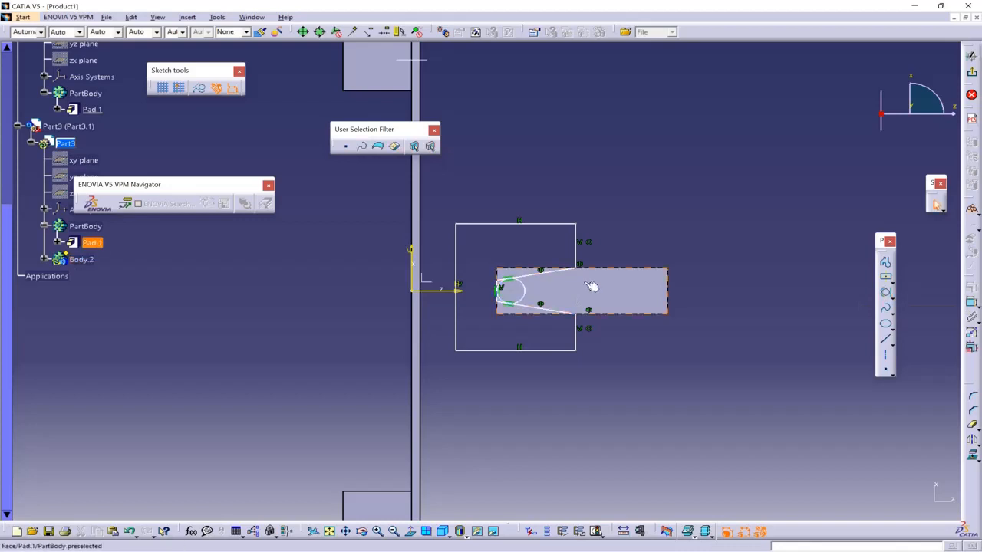
Trim the circle and the leftover line pieces into a rounded nose joining the slanted lines, and exit the sketch.
left_click(973, 428)
scroll(730, 409, "up", 1)
middle_click_drag(729, 409, 747, 314)
left_click(550, 356)
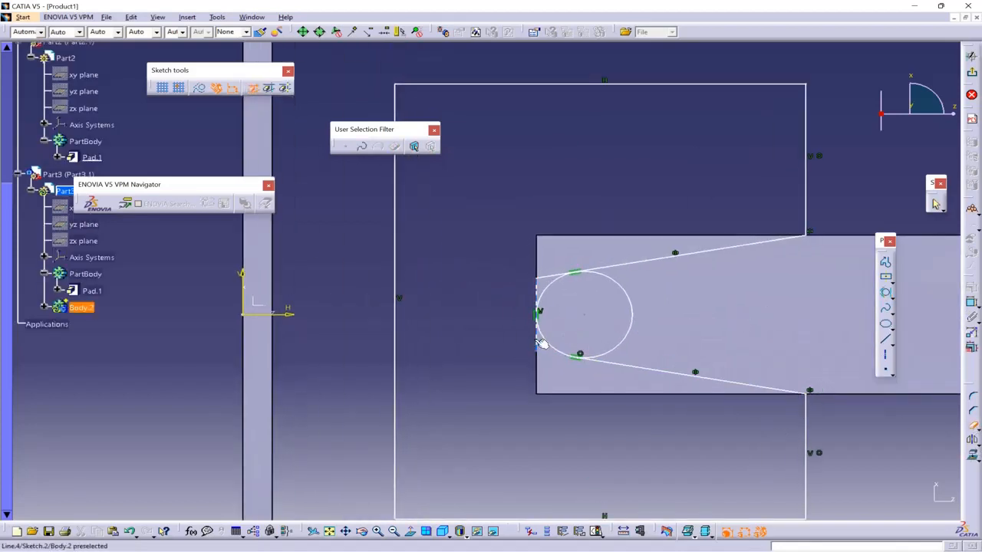
left_click(538, 306)
left_click(607, 280)
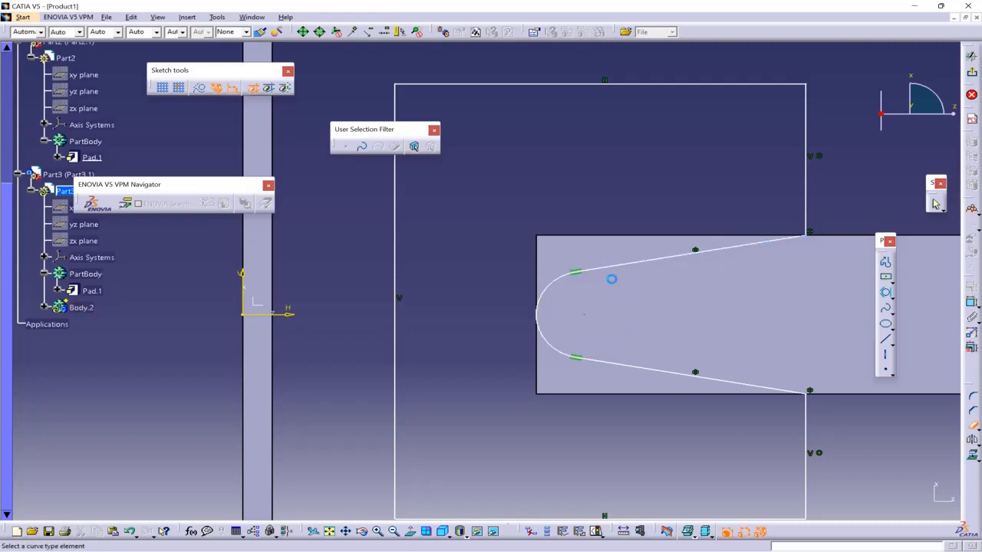
left_click(935, 203)
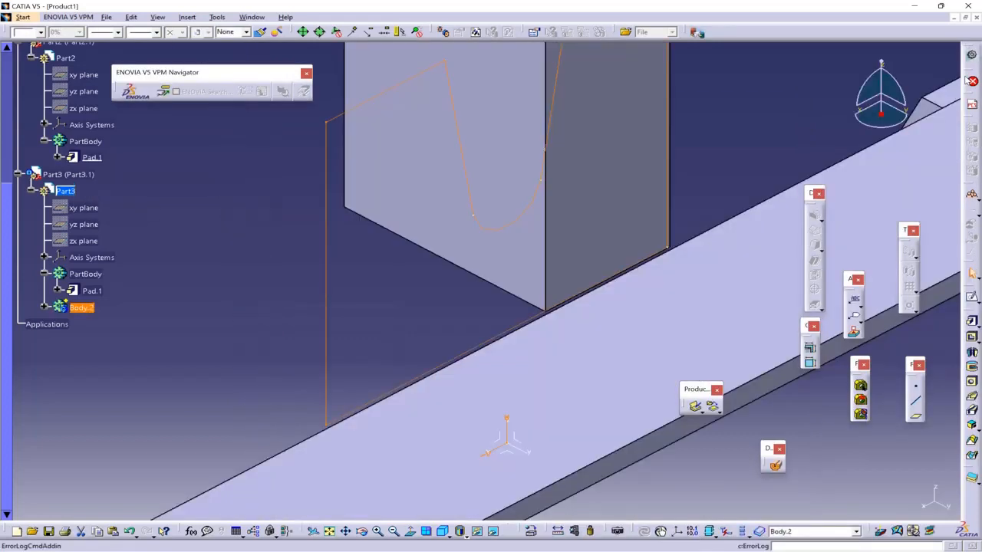
Create a pocket from the sketch with a depth of 20 mm and mirrored extent.
left_click(971, 335)
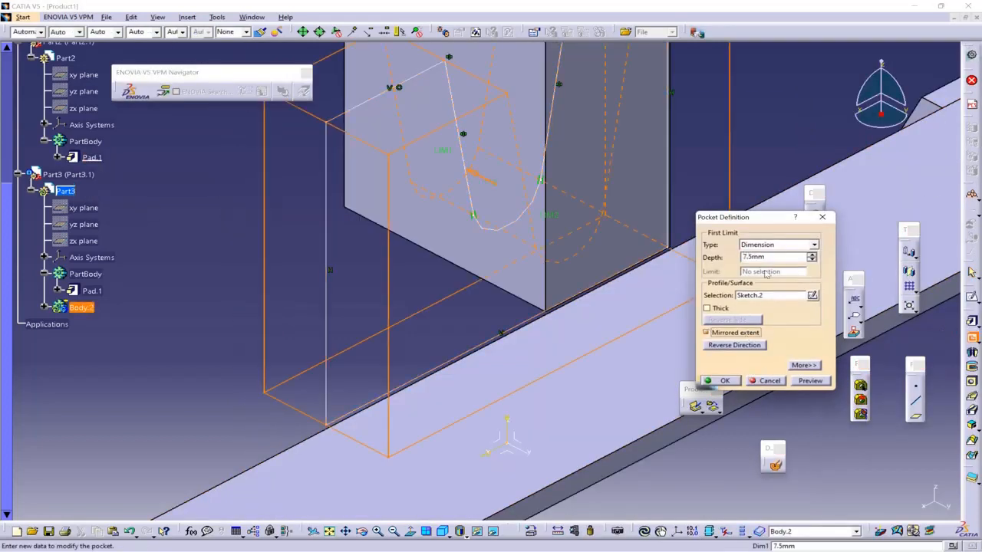
type("20")
key("Return")
middle_click_drag(202, 360, 253, 373)
Subtract Body.2 from Part3's PartBody with the Remove Boolean operation.
left_click(187, 17)
mouse_move(241, 215)
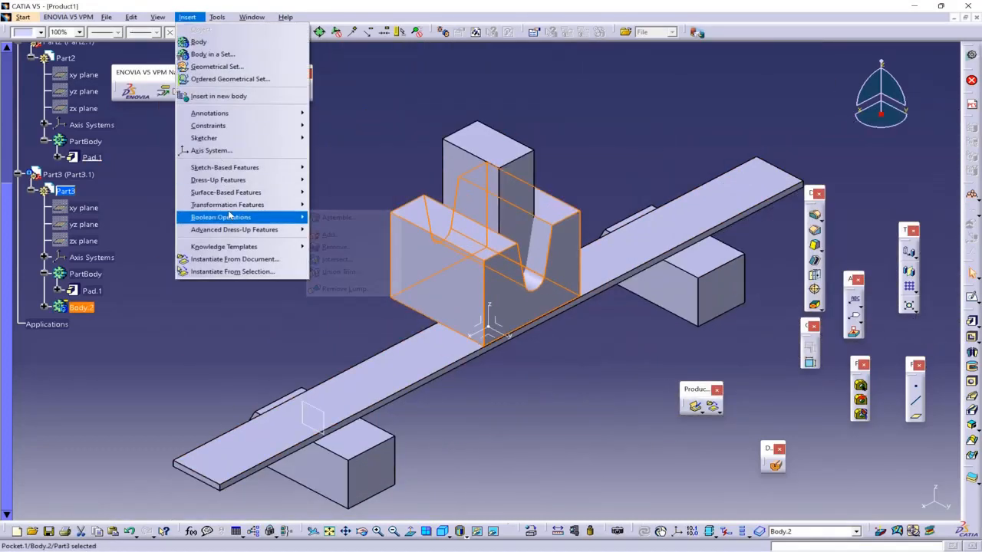
left_click(341, 247)
left_click(841, 503)
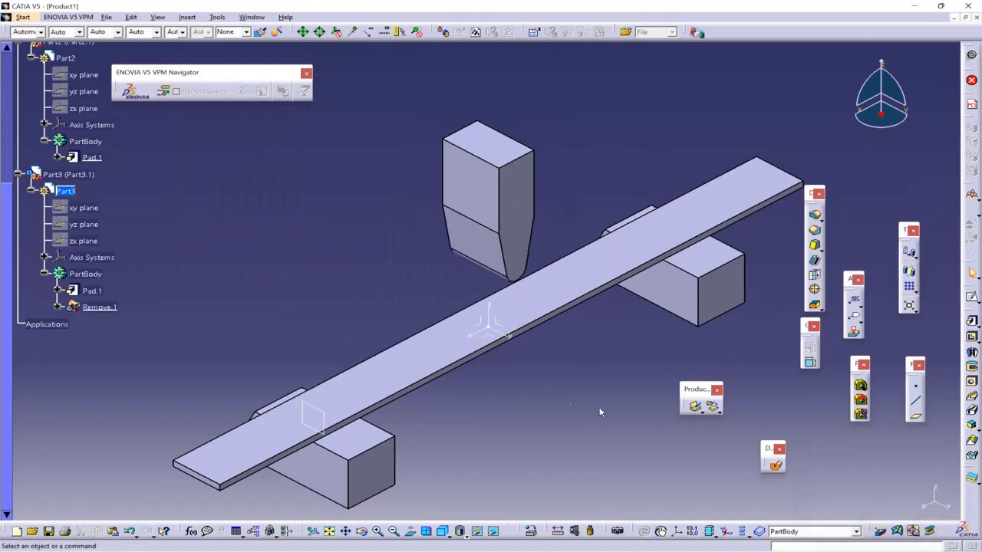
left_click(329, 531)
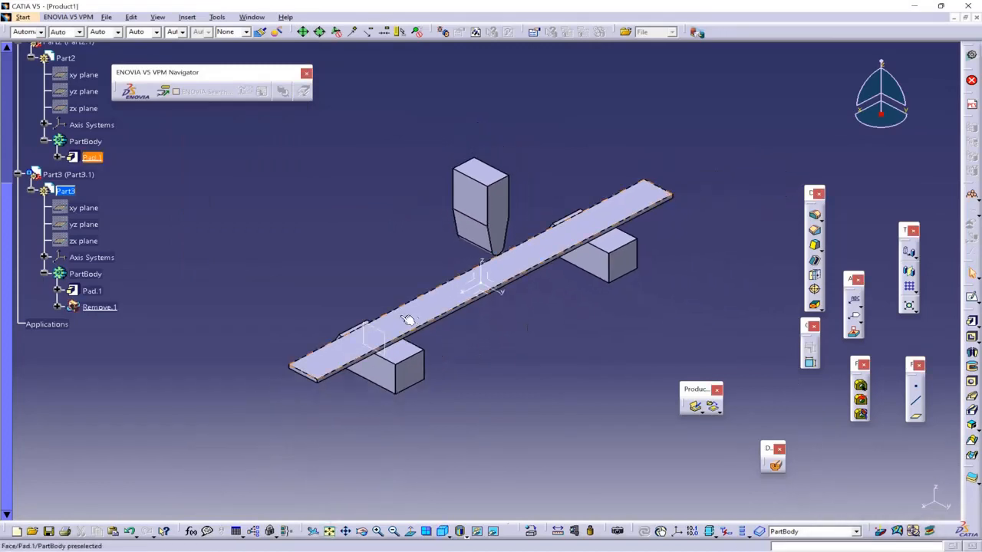
right_click(383, 332)
left_click(419, 361)
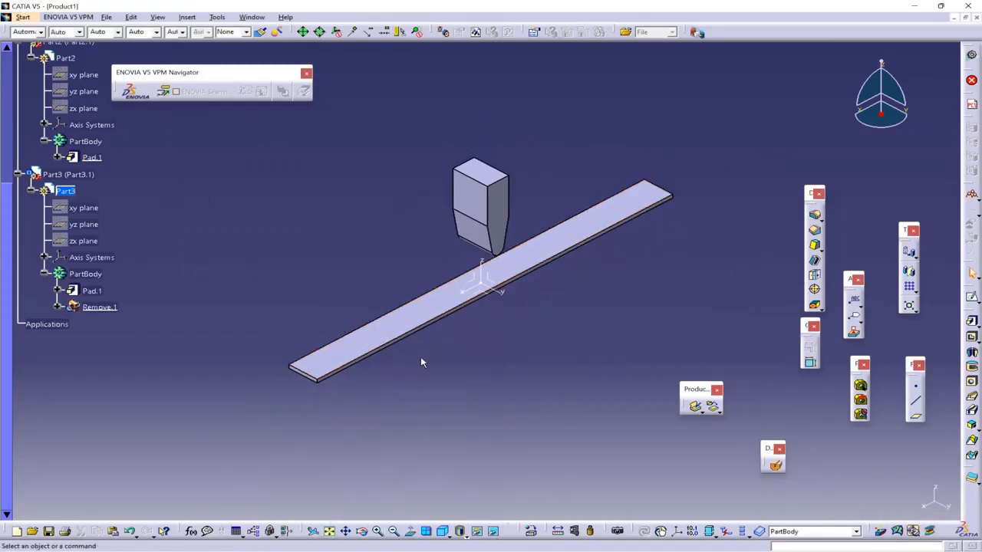
key("ctrl+z")
Hide Plane.1 in Part1's PartBody.
scroll(113, 203, "up", 2)
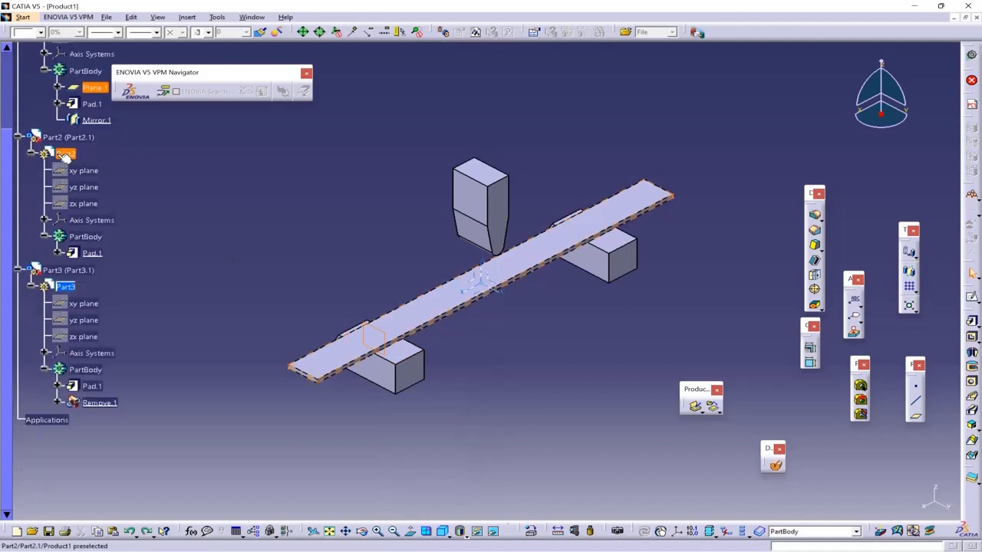
scroll(67, 149, "up", 1)
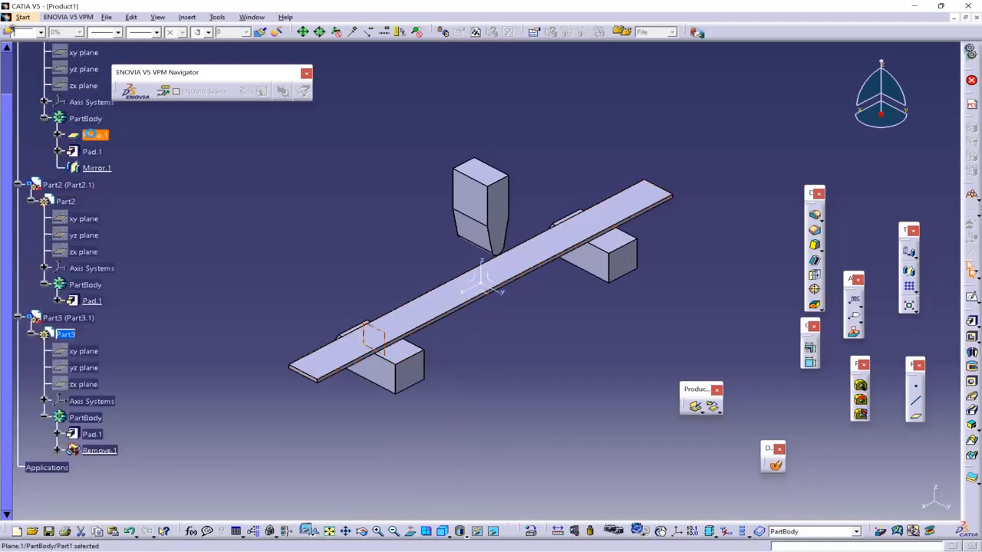
right_click(92, 135)
left_click(131, 165)
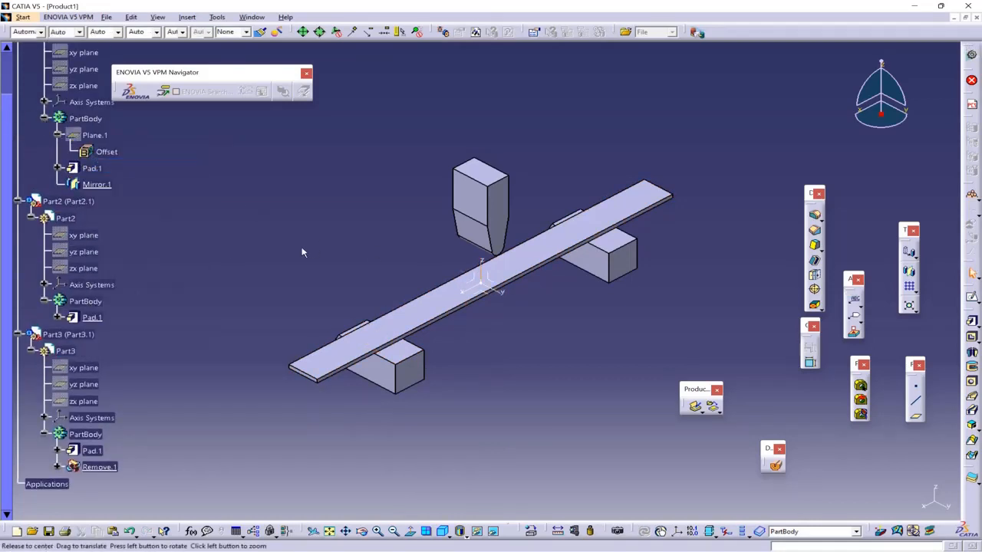
Save the model to the Desktop as an igs file named Dyna.
left_click(106, 17)
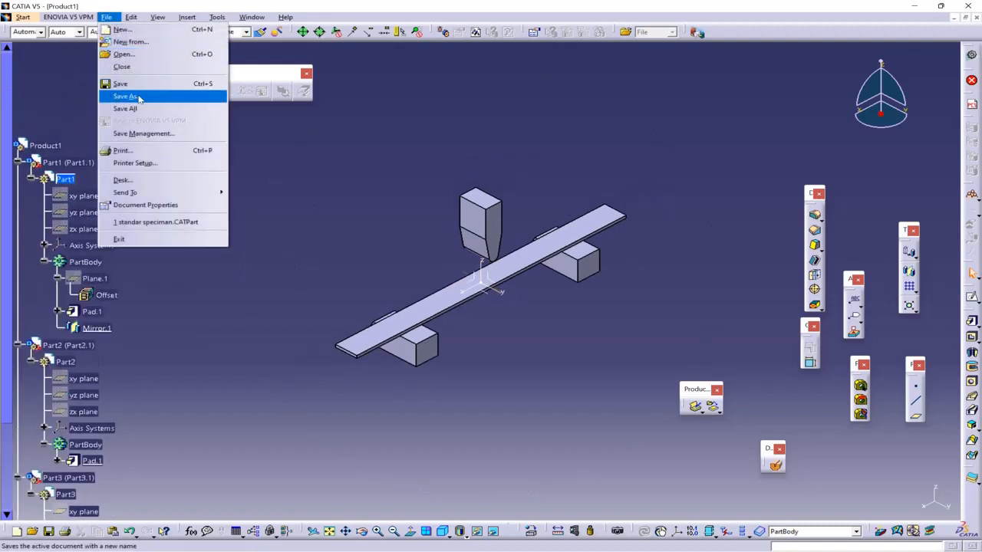
left_click(126, 97)
left_click(358, 234)
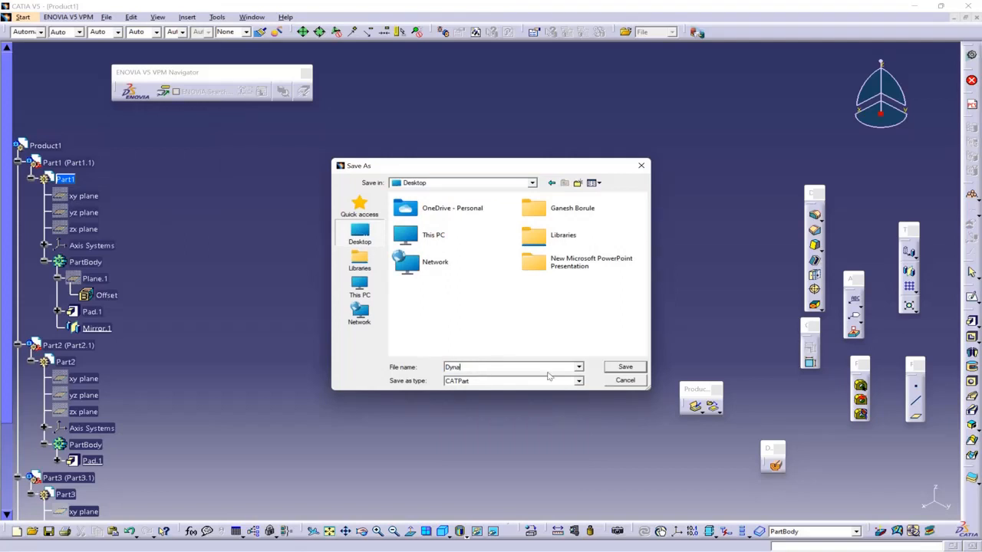
type("Dyna")
left_click(579, 380)
left_click(483, 408)
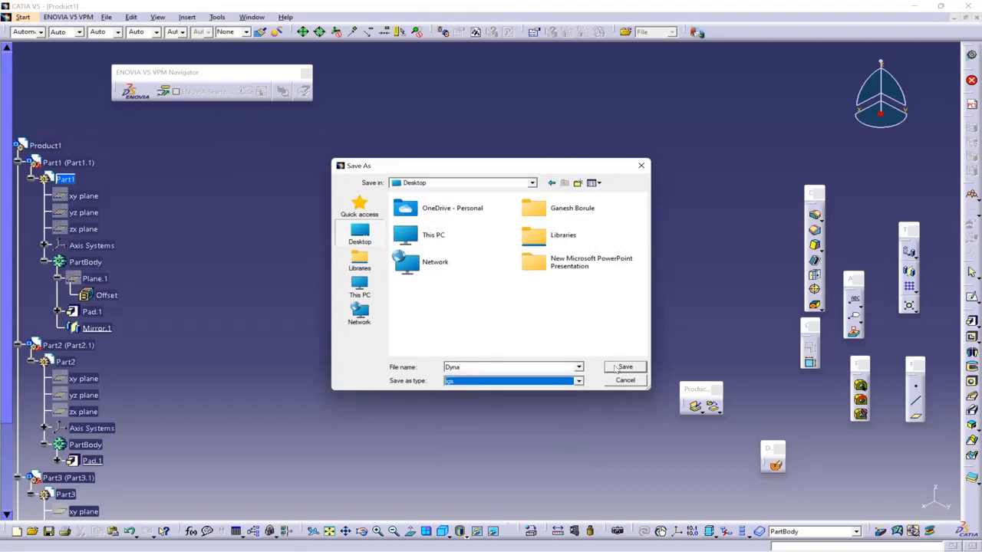
left_click(623, 367)
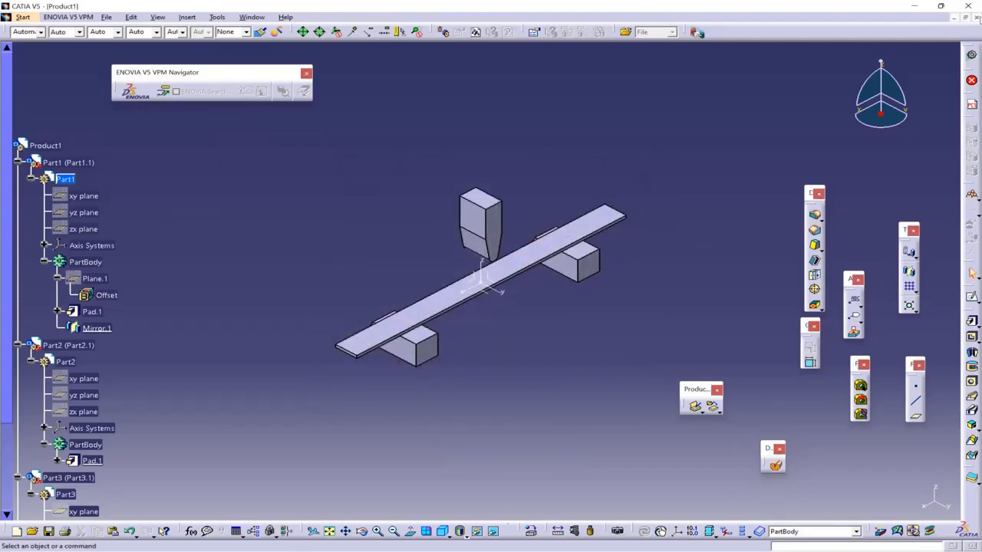
Close the Product1 document.
left_click(976, 17)
left_click(539, 308)
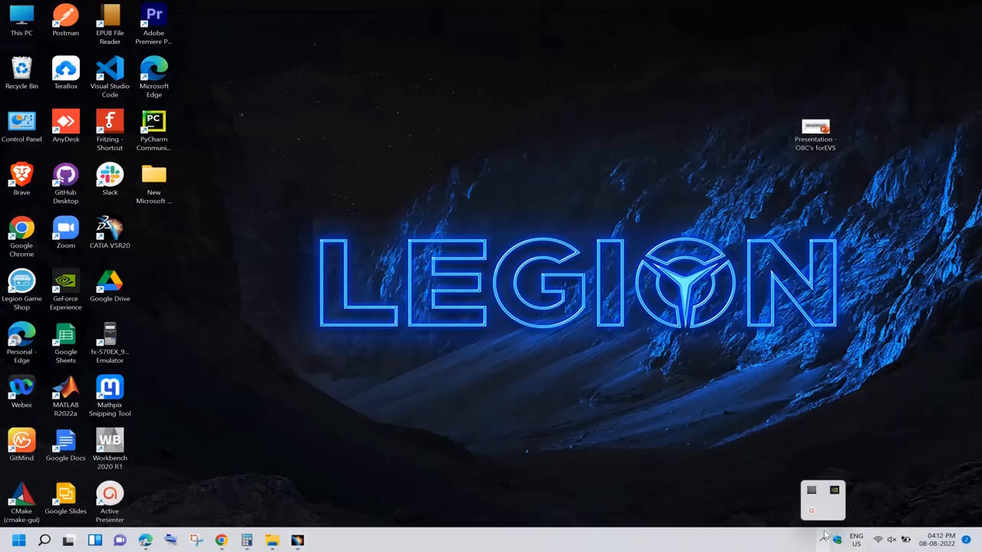
left_click(811, 510)
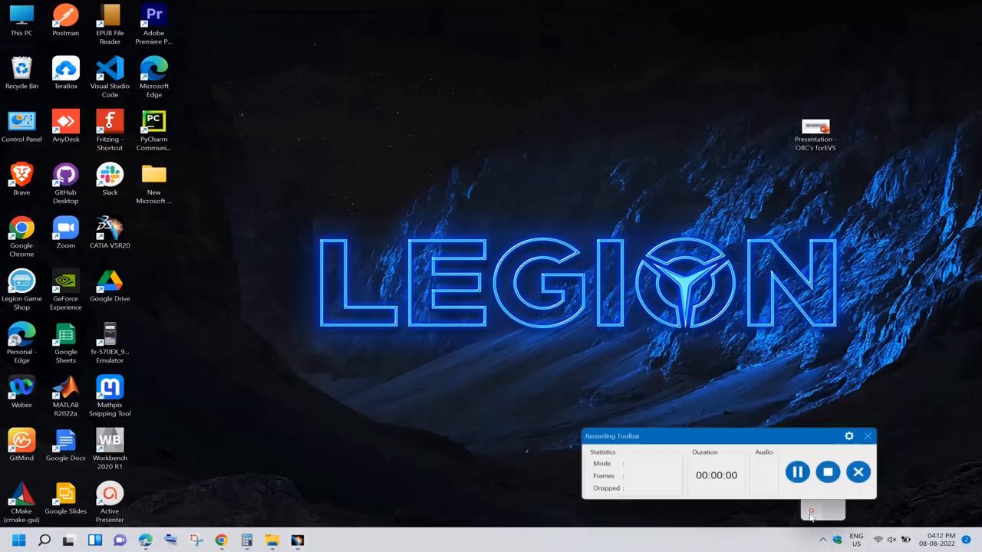